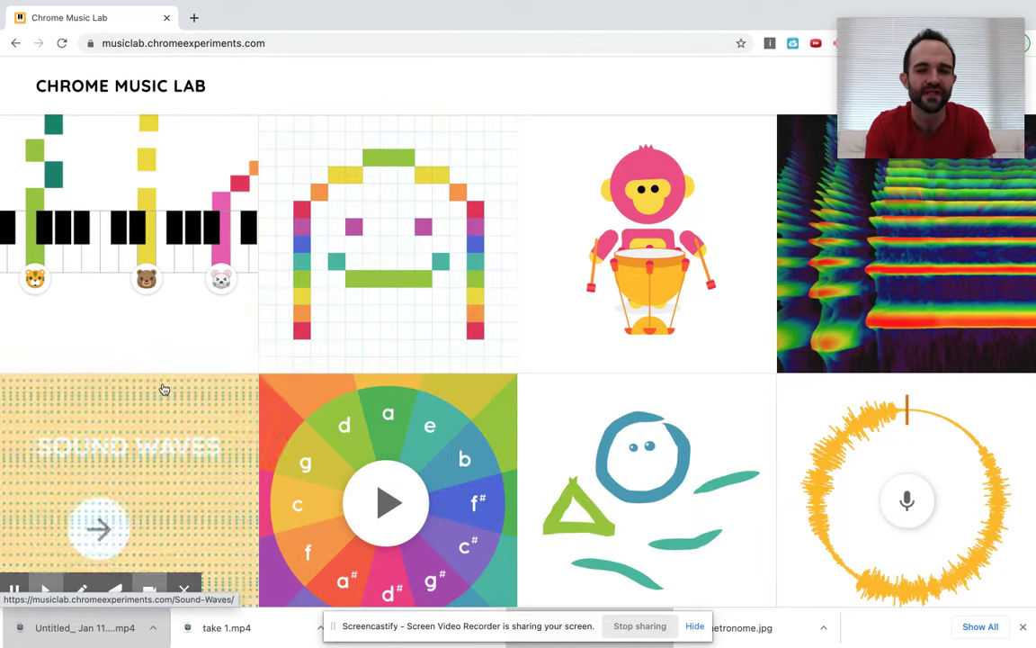
# - Open the Song Maker experiment and set the song length to 6 bars
pyautogui.click(444, 312)
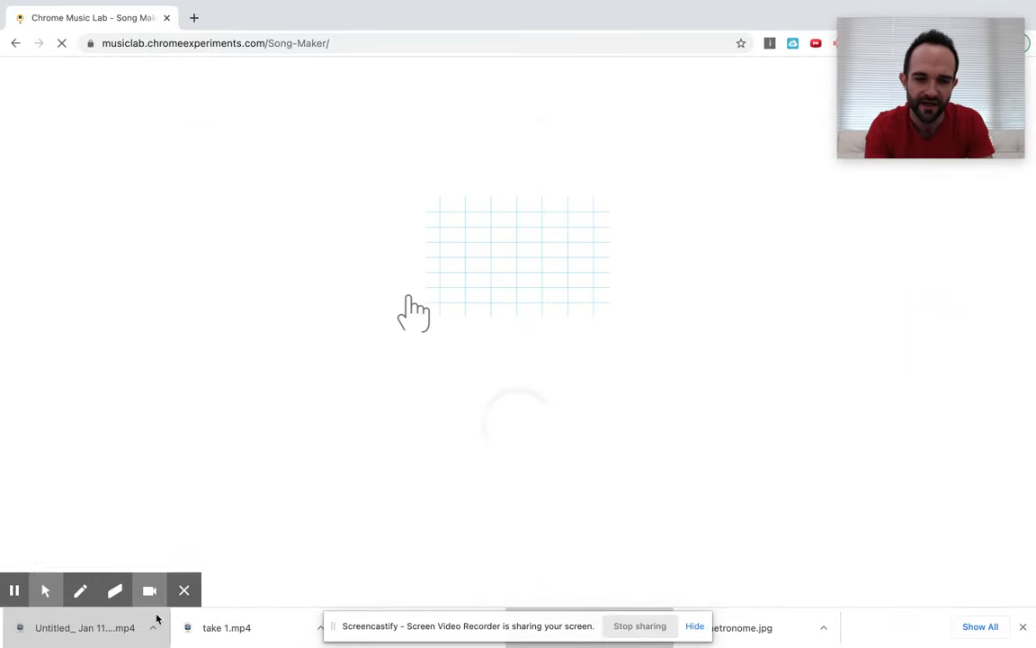
pyautogui.click(183, 590)
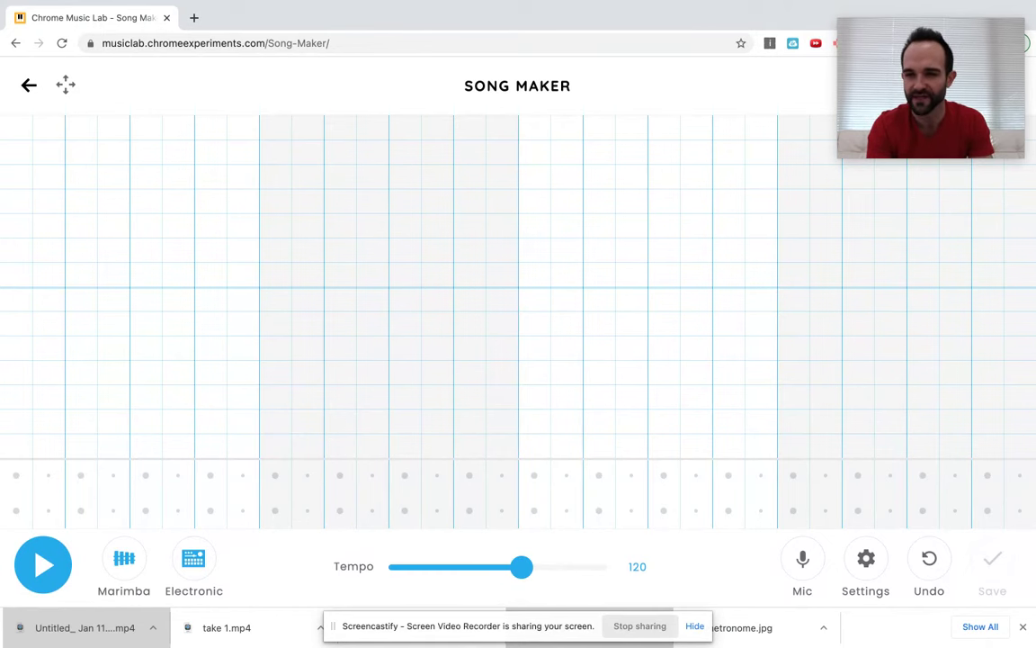
pyautogui.click(865, 562)
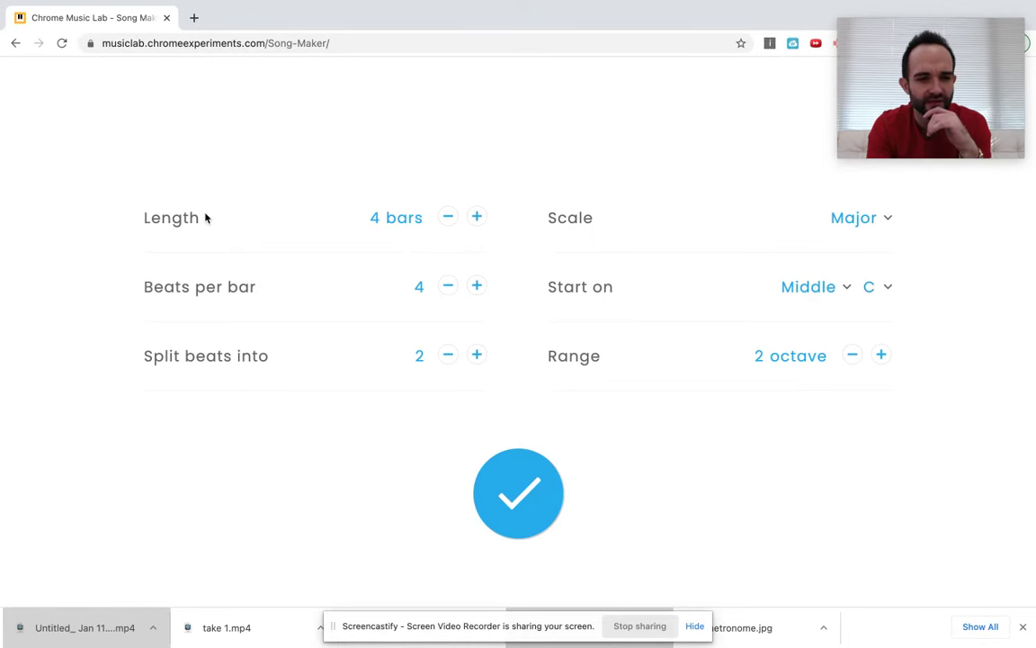
pyautogui.click(477, 216)
pyautogui.click(478, 215)
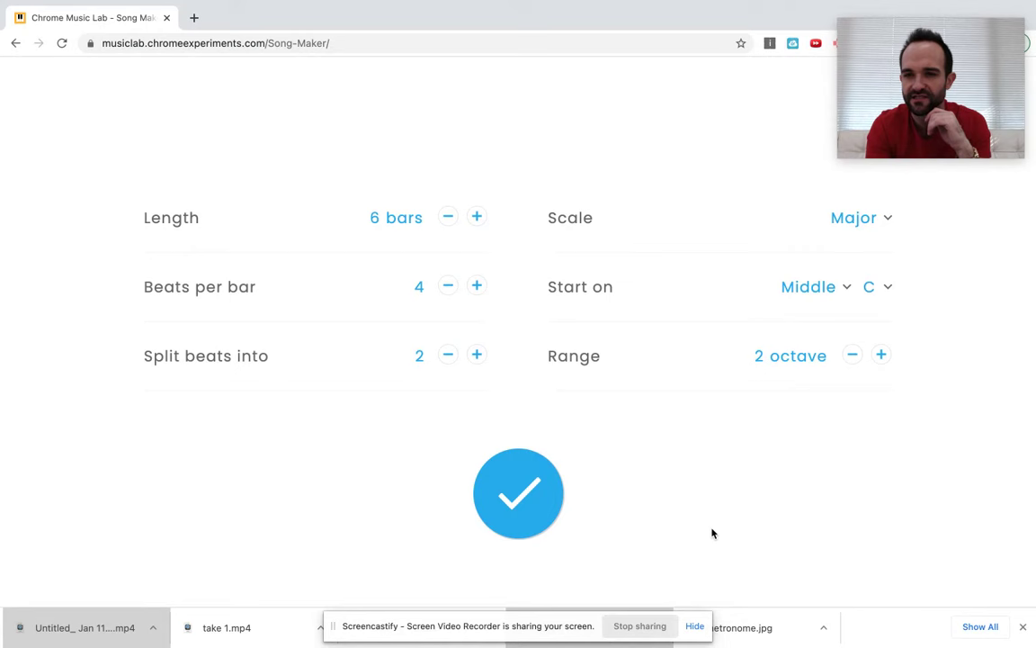
pyautogui.click(528, 496)
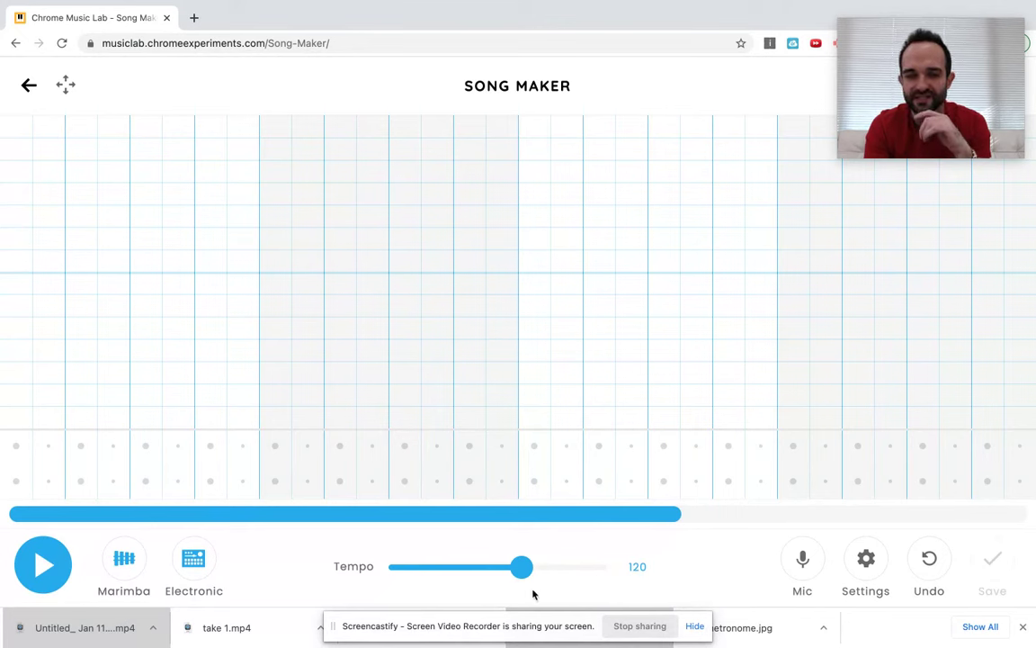
# - Set the song tempo to 80
pyautogui.moveTo(520, 579); pyautogui.dragTo(476, 581)
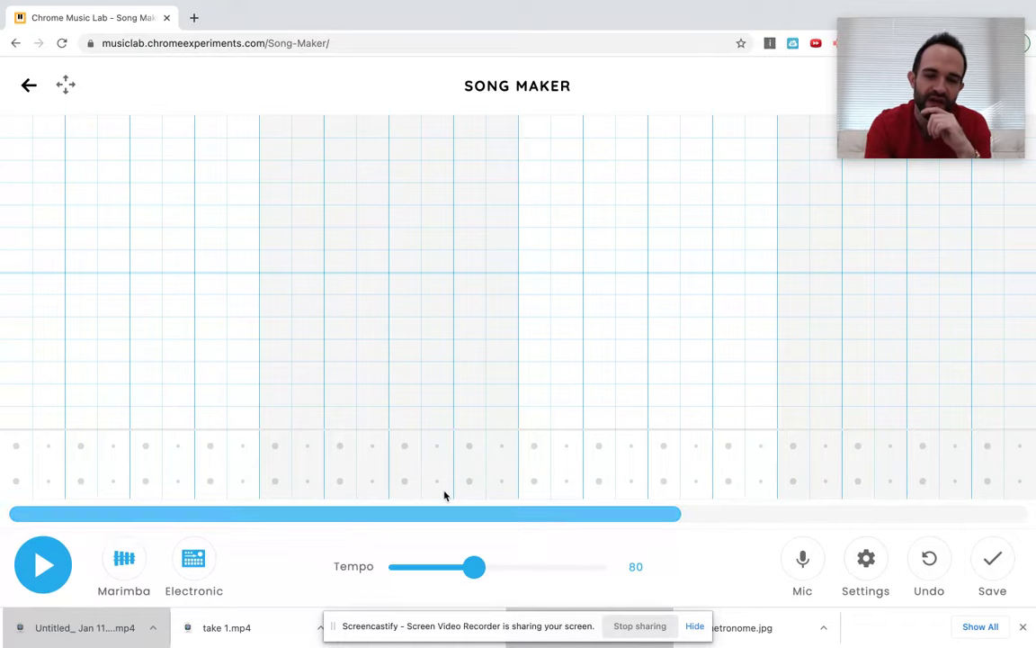
pyautogui.moveTo(552, 515); pyautogui.dragTo(352, 520)
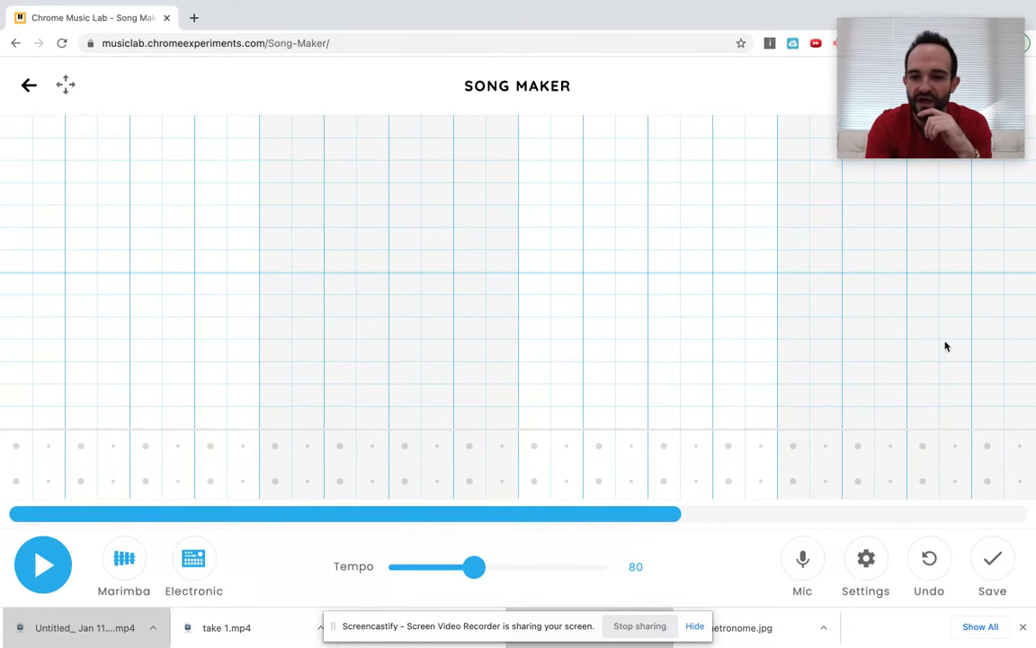
pyautogui.moveTo(636, 515); pyautogui.dragTo(592, 501)
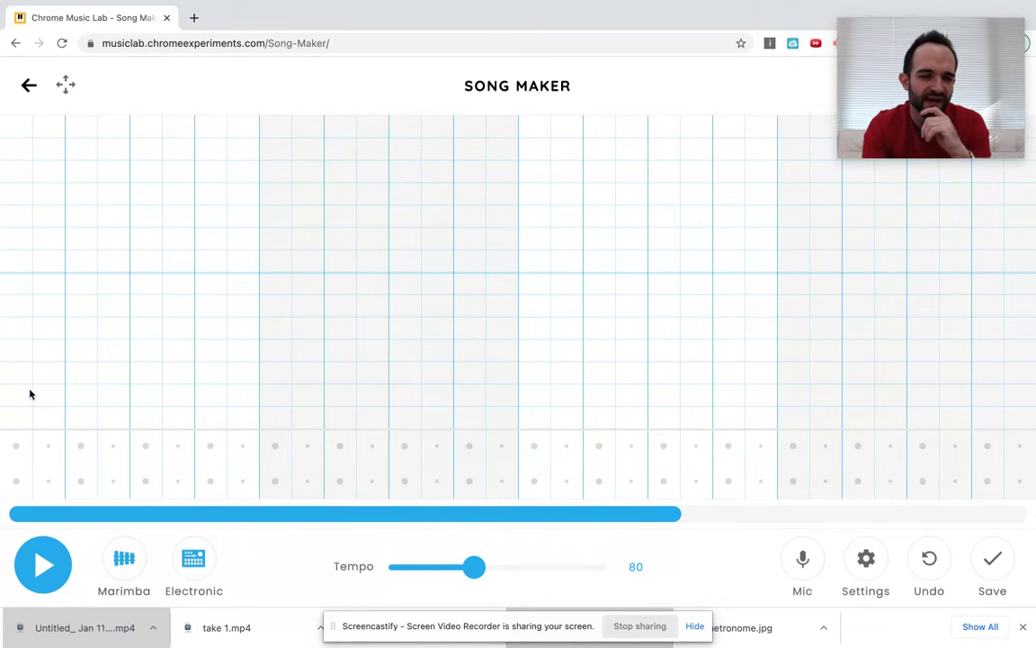
# - Fill the percussion rows of bars 1 to 4 with alternating circle and triangle hits, one per beat, starting with a circle
pyautogui.click(17, 481)
pyautogui.click(80, 445)
pyautogui.click(145, 481)
pyautogui.click(209, 445)
pyautogui.click(274, 481)
pyautogui.click(339, 446)
pyautogui.click(404, 481)
pyautogui.click(469, 445)
pyautogui.click(533, 482)
pyautogui.click(598, 445)
pyautogui.click(664, 482)
pyautogui.click(729, 446)
pyautogui.click(792, 482)
pyautogui.click(859, 446)
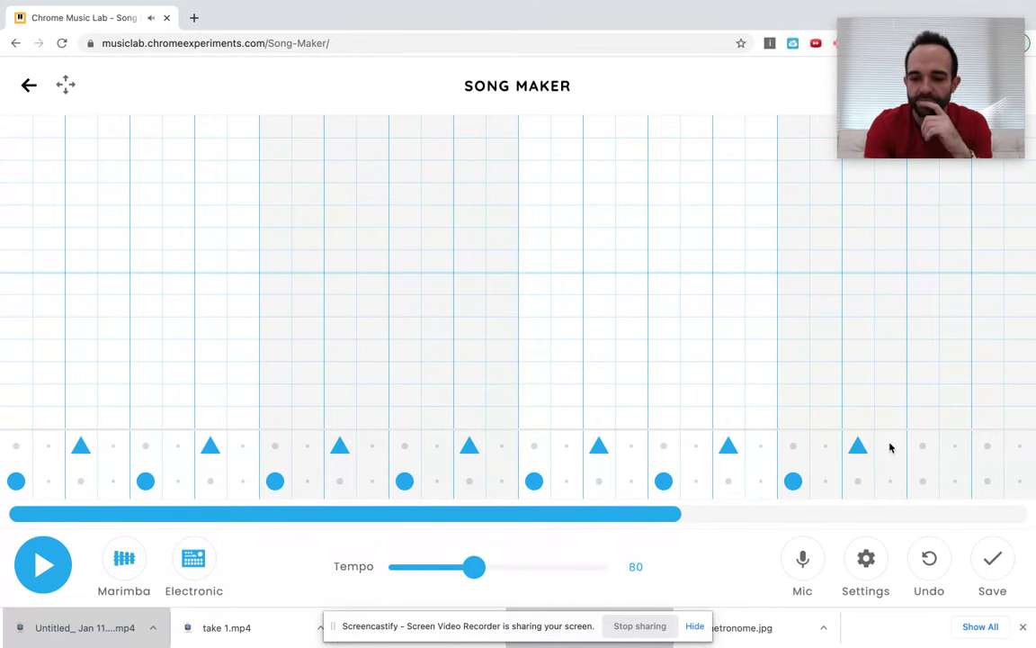
# - Continue the alternating circle and triangle percussion hits, one per beat, through bars 5 and 6
pyautogui.moveTo(664, 518); pyautogui.dragTo(993, 530)
pyautogui.click(534, 481)
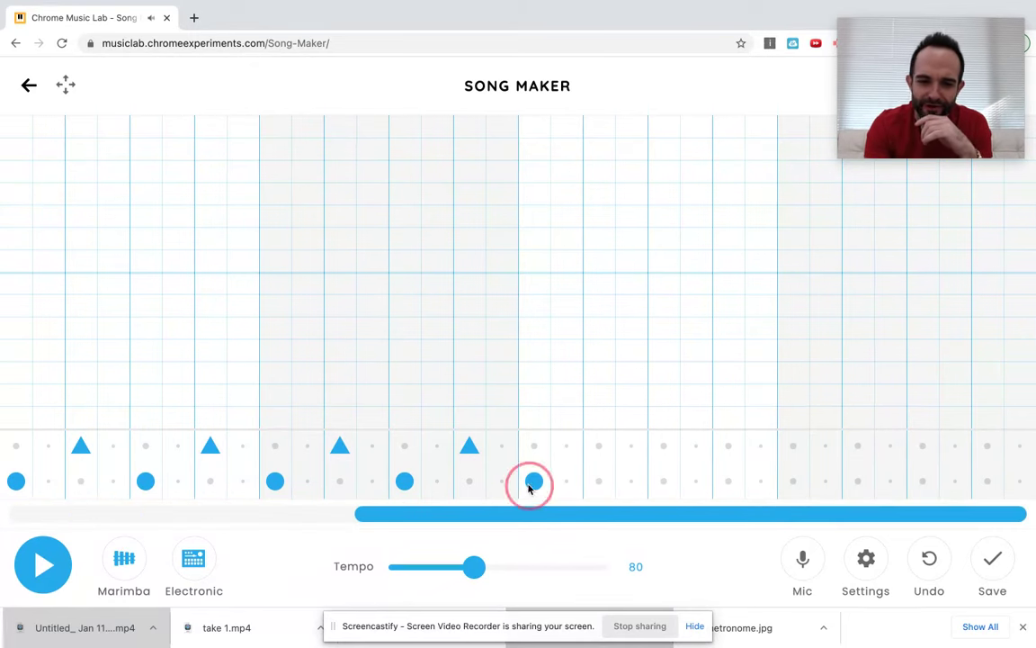
pyautogui.click(598, 446)
pyautogui.click(664, 482)
pyautogui.click(729, 446)
pyautogui.click(794, 481)
pyautogui.click(858, 445)
pyautogui.click(923, 481)
pyautogui.click(986, 446)
pyautogui.moveTo(815, 514); pyautogui.dragTo(389, 520)
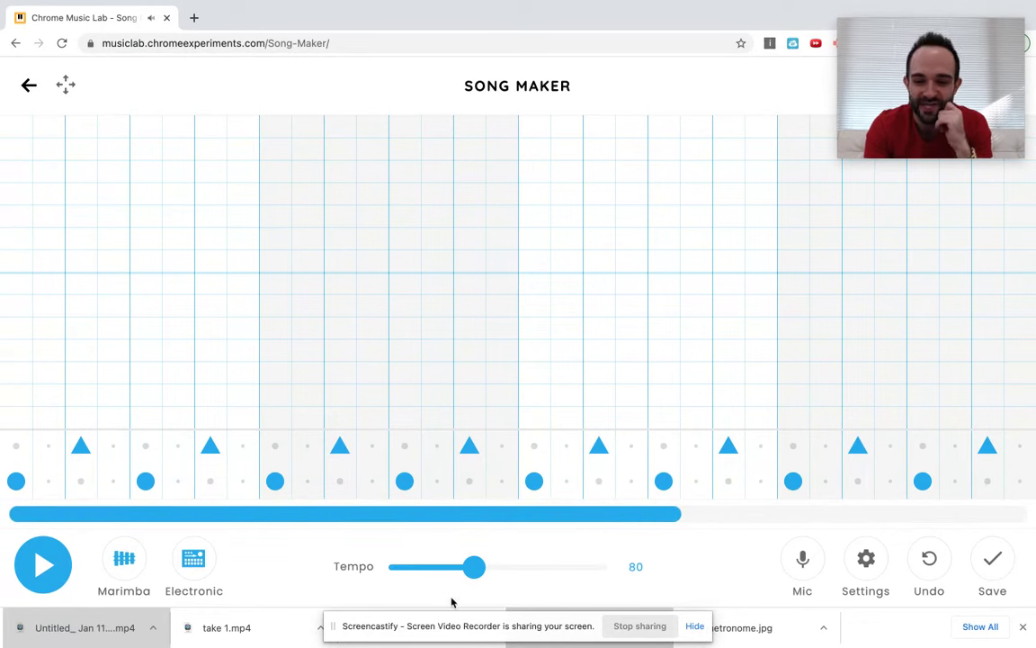
# - Play back the percussion pattern from the start, stop it and return to the first bar
pyautogui.click(45, 561)
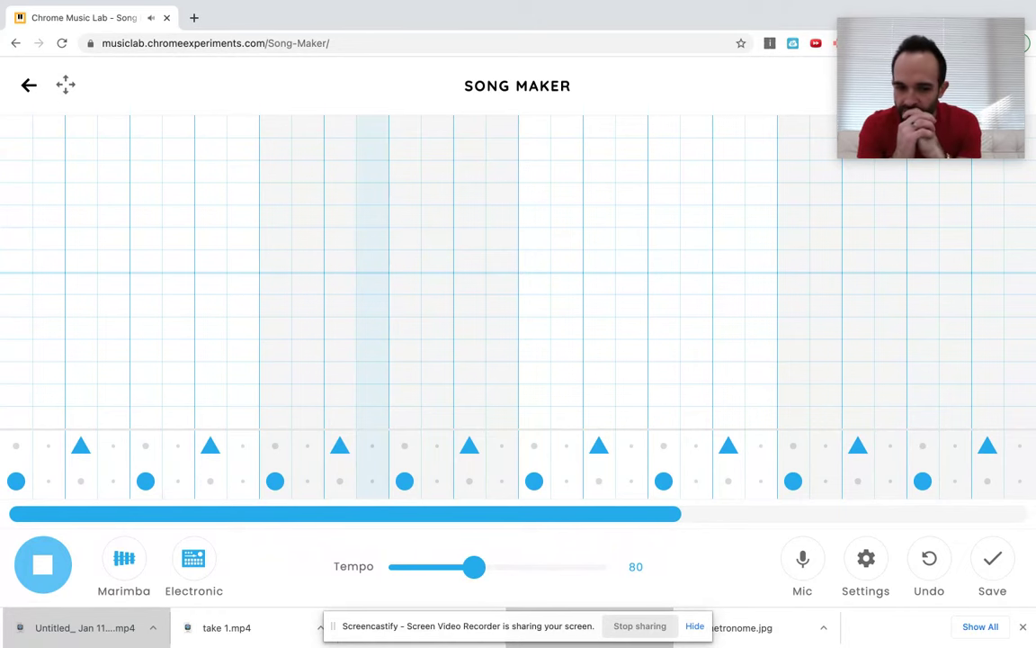
pyautogui.click(16, 567)
pyautogui.moveTo(90, 516); pyautogui.dragTo(44, 519)
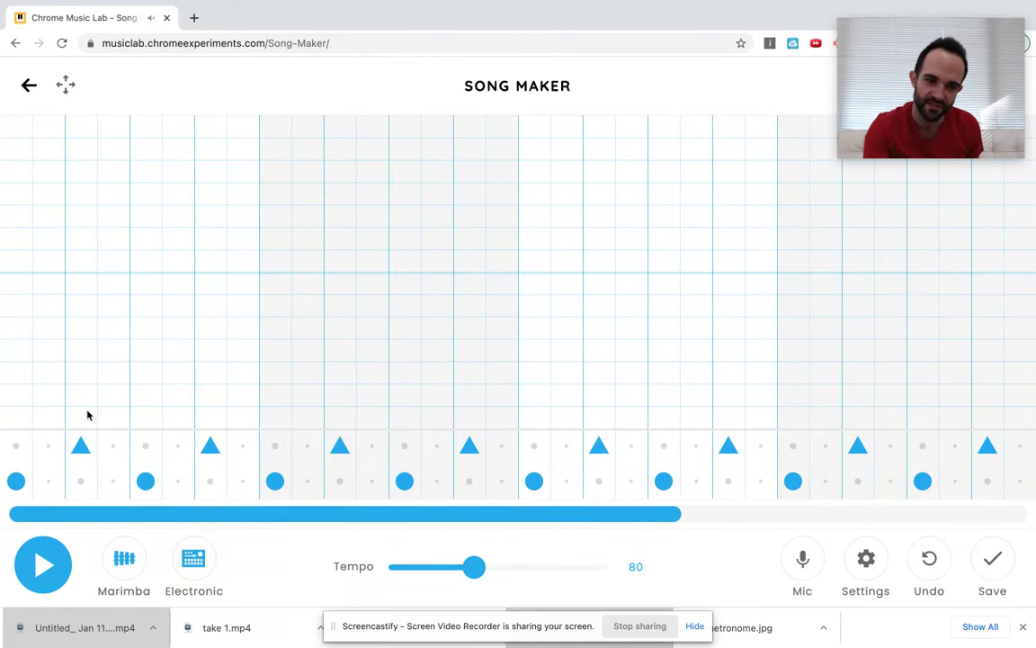
# - Enter the bar 1 melody in half-beat notes C, C, G, G, A, A, G, leaving the last half-beat empty, and play it back
pyautogui.moveTo(19, 417); pyautogui.dragTo(47, 419)
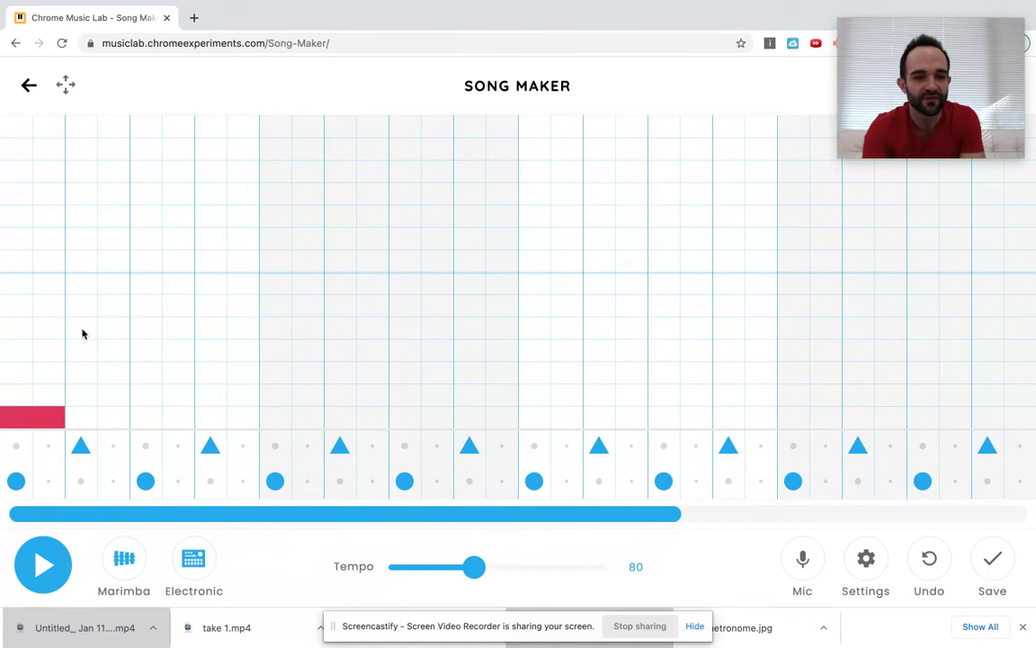
pyautogui.moveTo(82, 333); pyautogui.dragTo(102, 333)
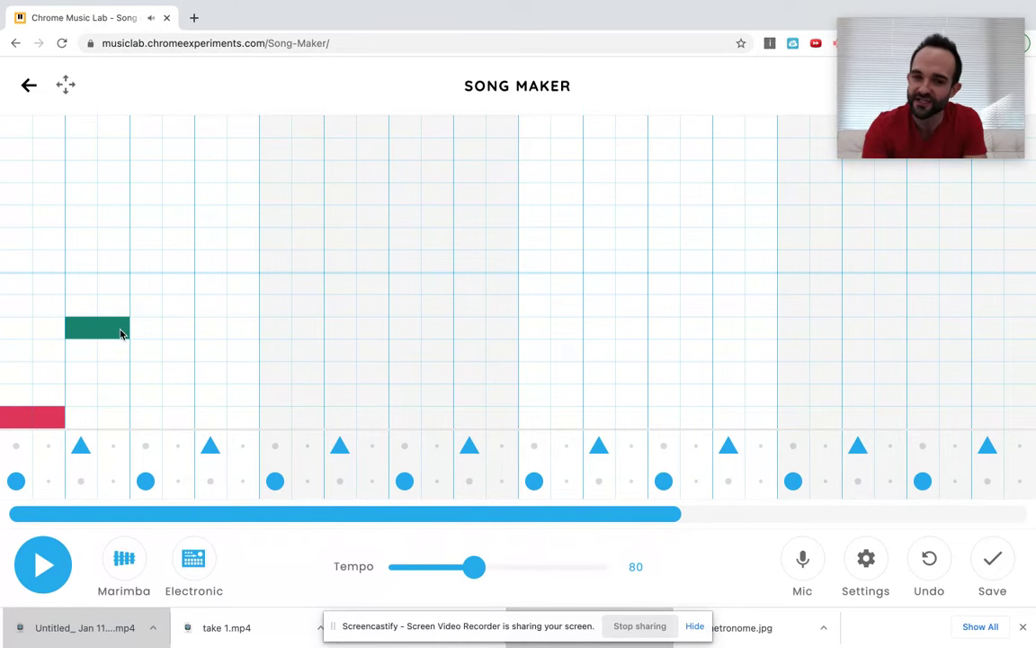
pyautogui.click(151, 304)
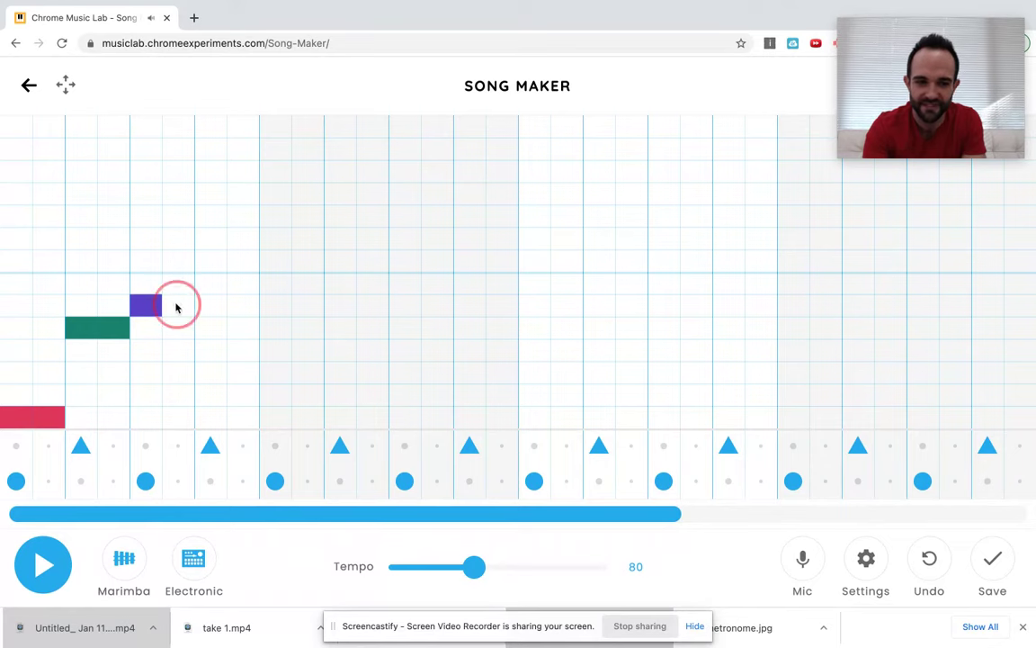
pyautogui.click(177, 308)
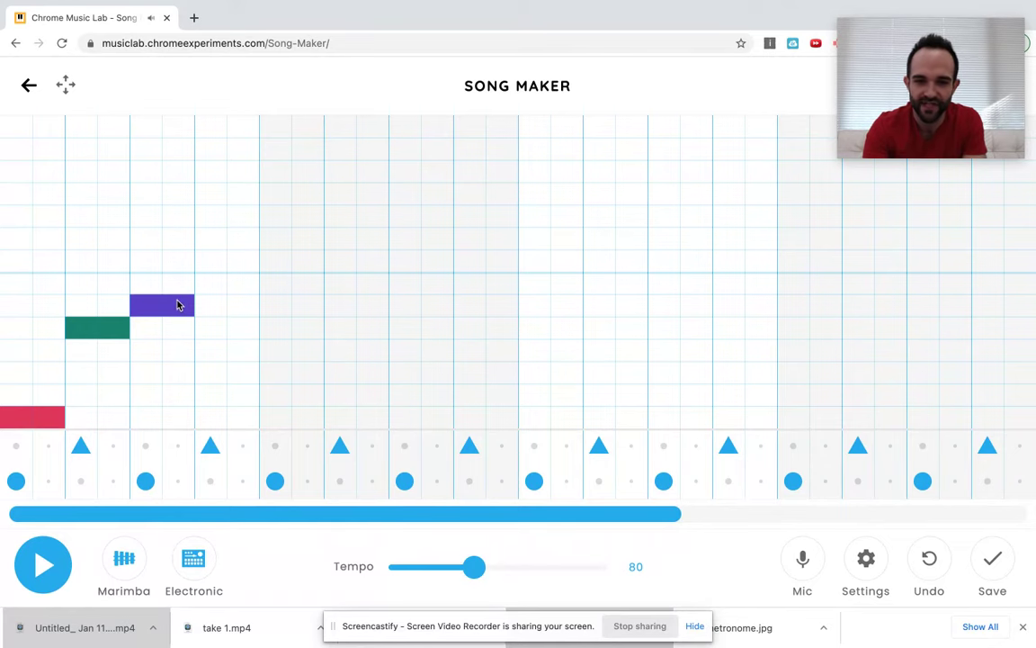
pyautogui.click(214, 331)
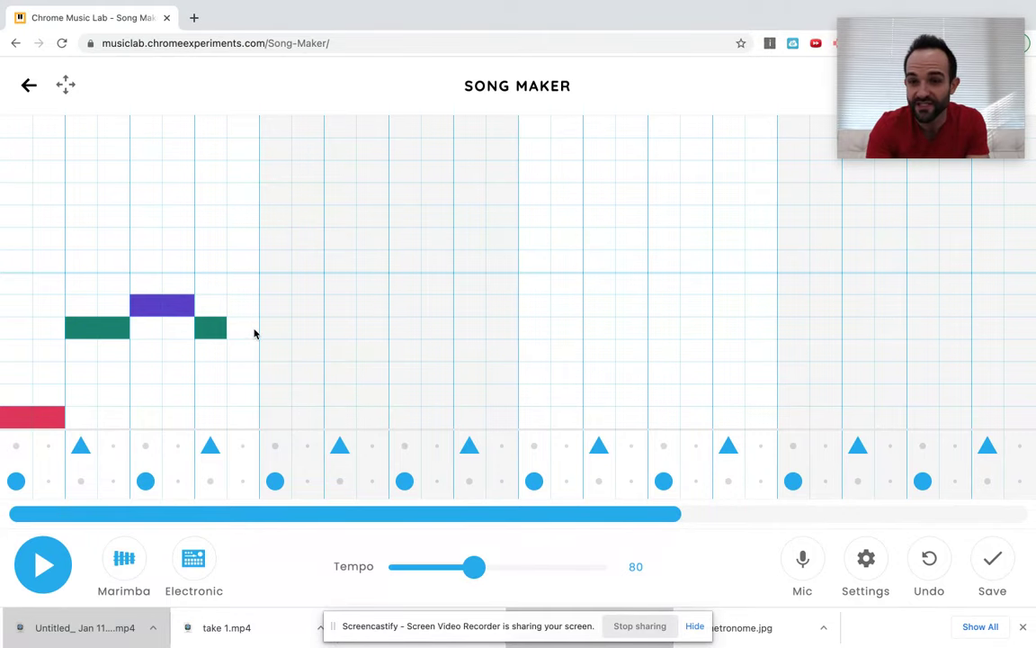
pyautogui.click(56, 561)
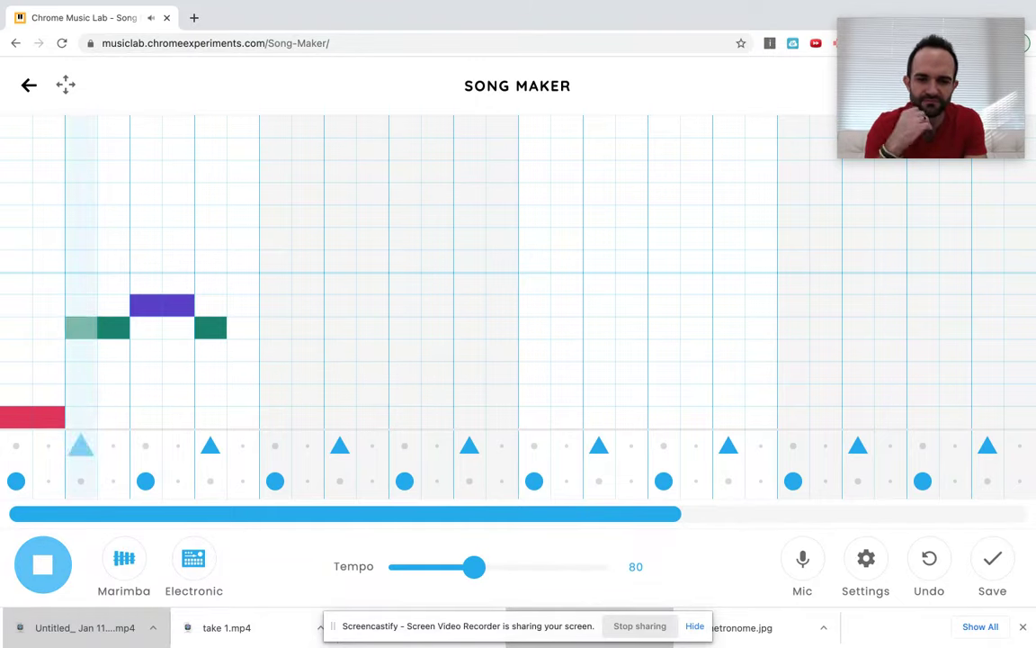
pyautogui.click(43, 564)
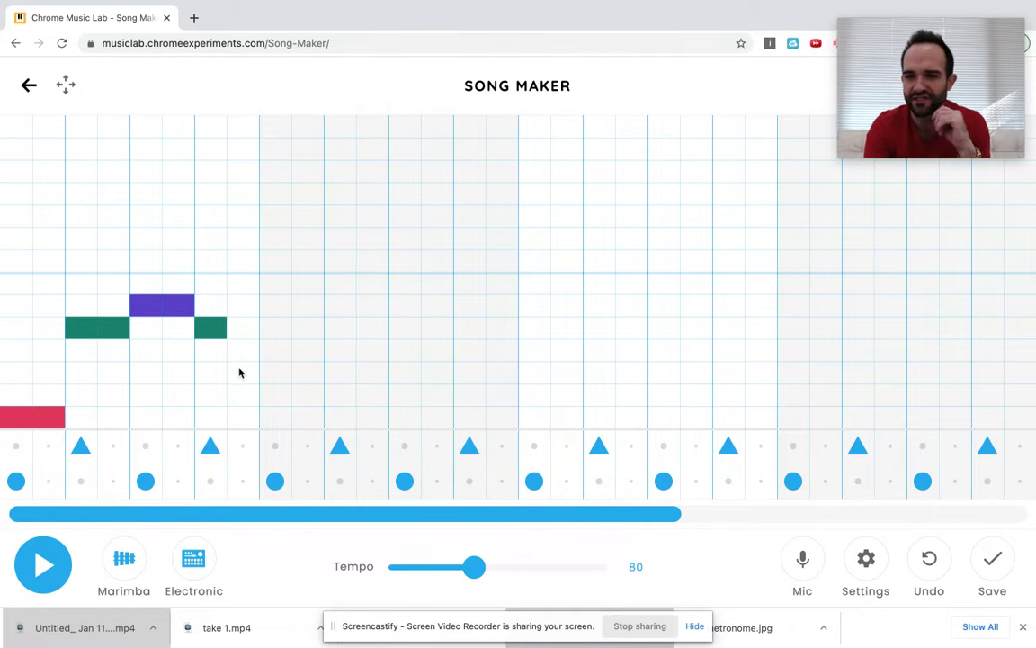
# - Enter the bar 2 melody in half-beat notes F, F, E, E, D, D, C, leaving the last half-beat empty, and play it back
pyautogui.click(282, 352)
pyautogui.click(307, 353)
pyautogui.click(343, 378)
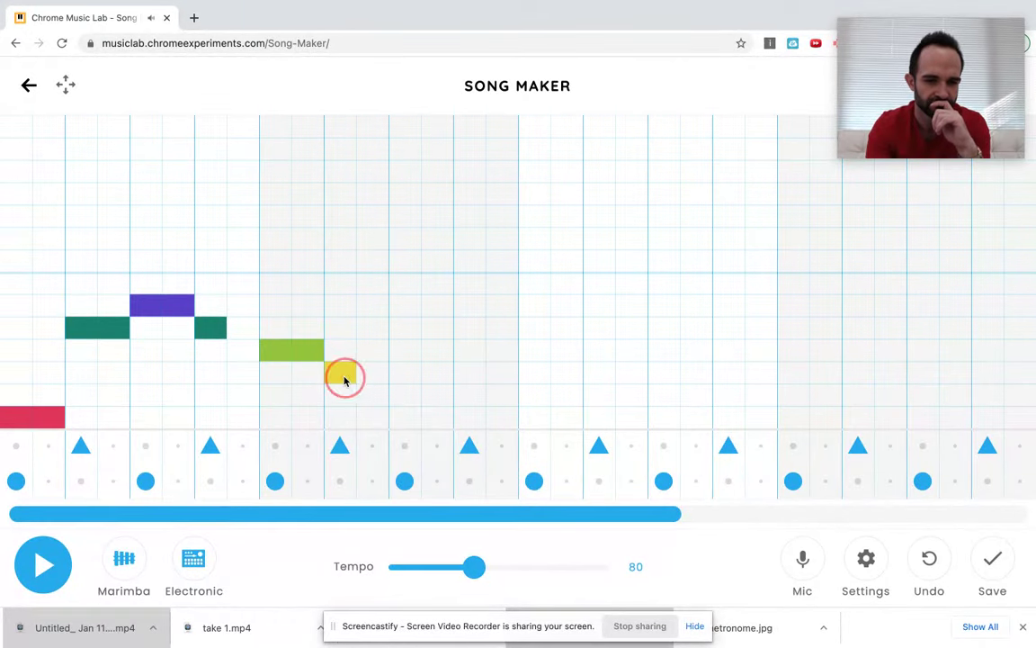
pyautogui.click(382, 373)
pyautogui.click(400, 393)
pyautogui.click(439, 396)
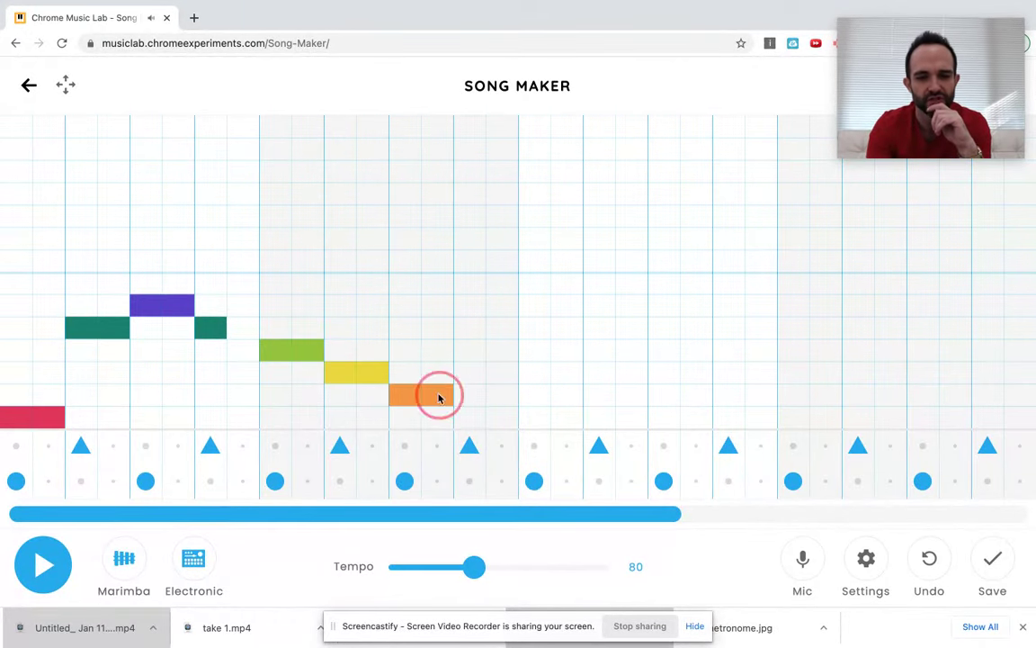
pyautogui.click(476, 421)
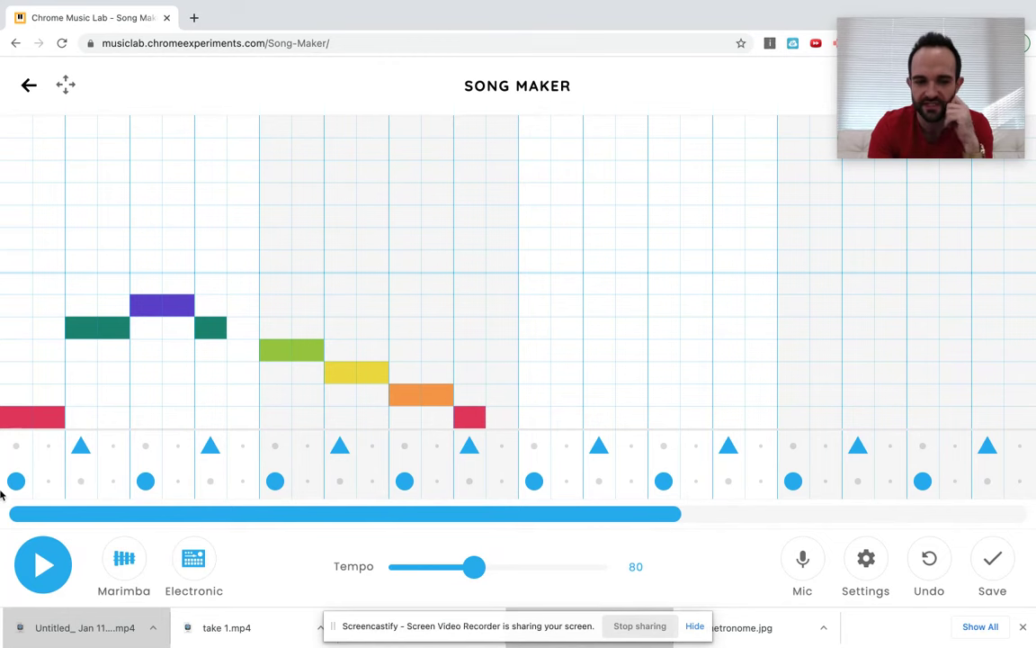
pyautogui.click(43, 564)
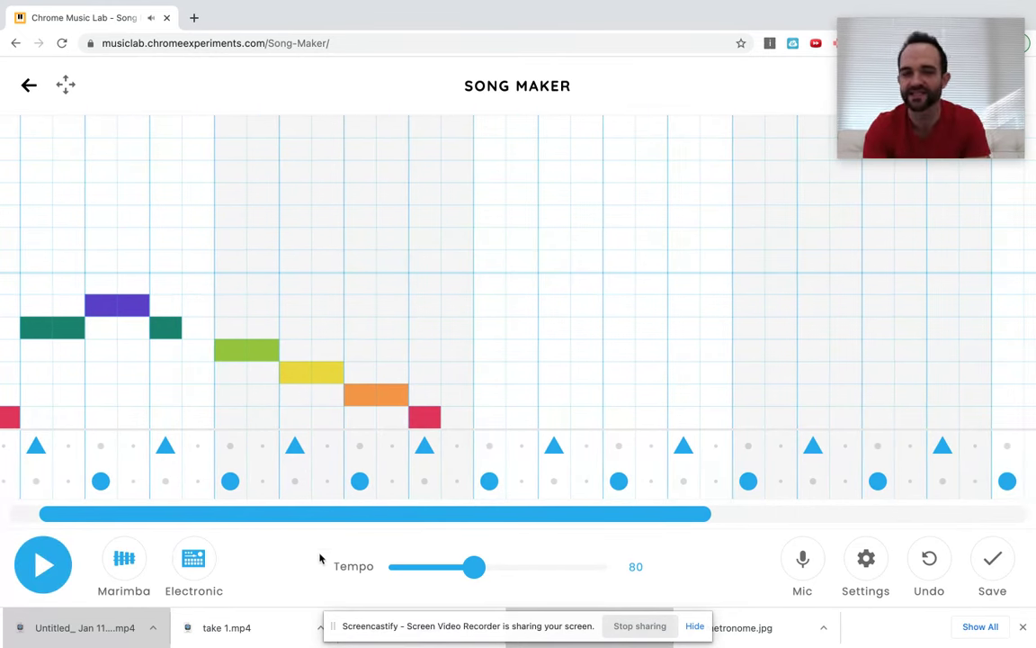
pyautogui.moveTo(372, 514); pyautogui.dragTo(207, 524)
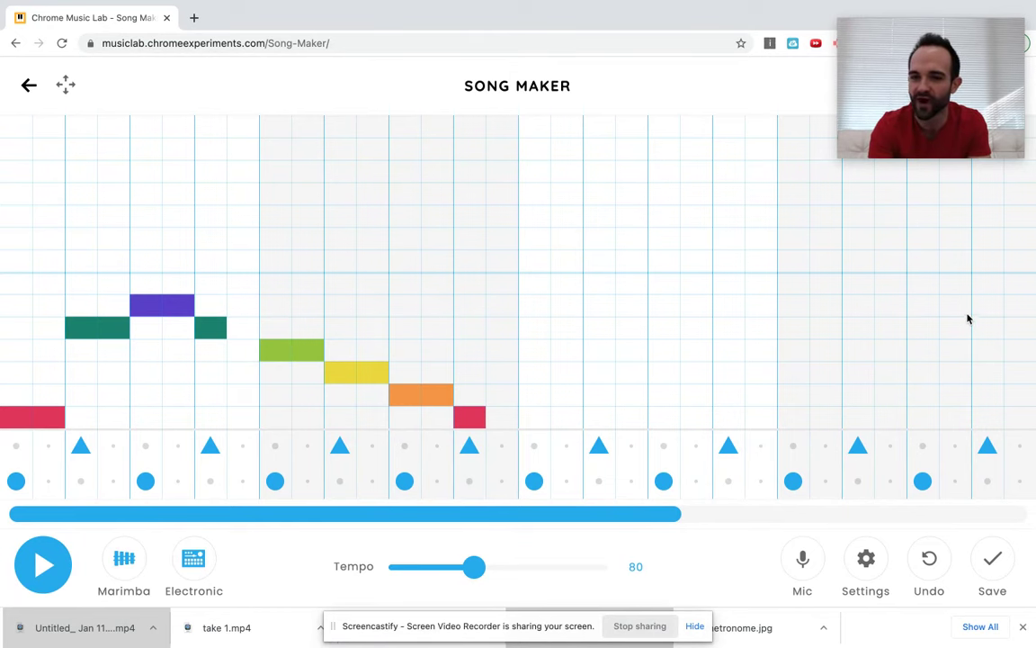
# - Enter the bar 3 melody in half-beat notes G, G, F, F, E, E, D, leaving the last half-beat empty
pyautogui.moveTo(590, 514); pyautogui.dragTo(921, 537)
pyautogui.moveTo(794, 514); pyautogui.dragTo(381, 520)
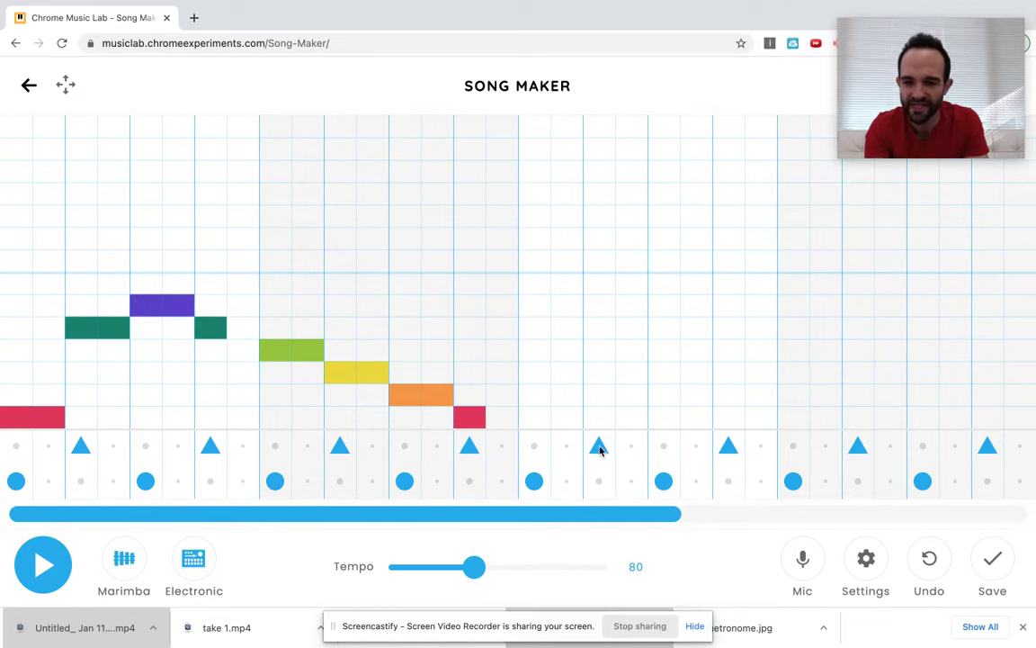
pyautogui.moveTo(571, 513); pyautogui.dragTo(540, 502)
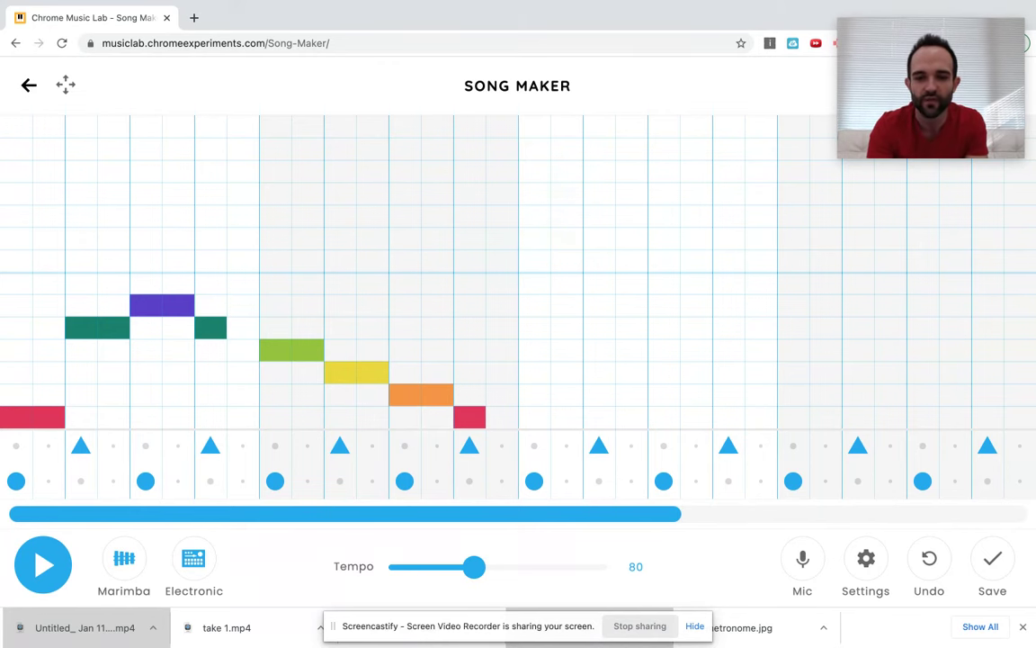
pyautogui.click(538, 328)
pyautogui.click(564, 333)
pyautogui.click(598, 349)
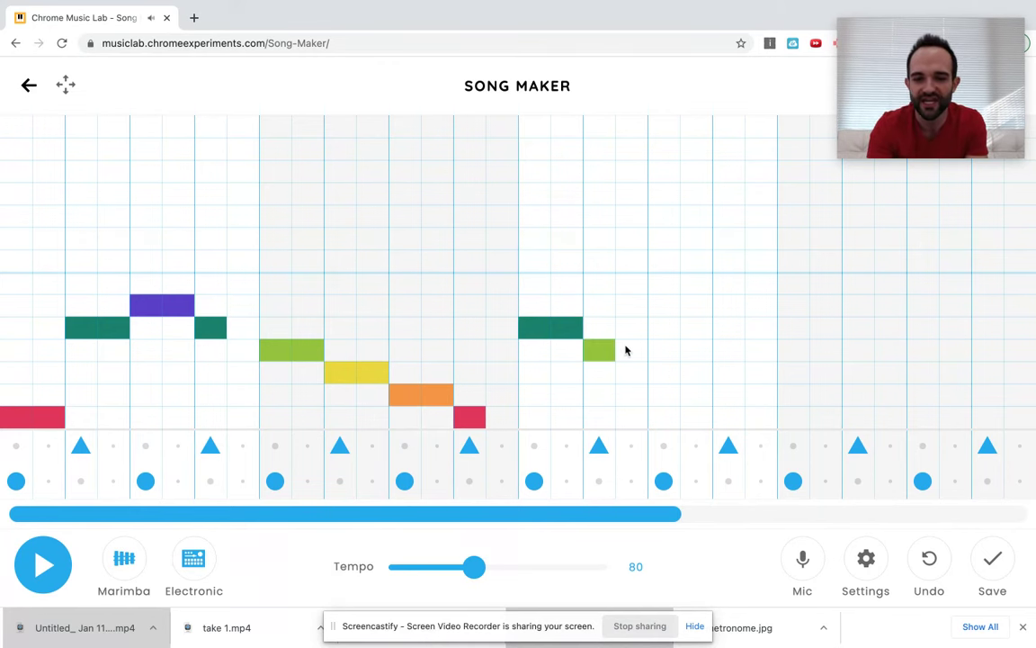
pyautogui.click(627, 349)
pyautogui.click(661, 368)
pyautogui.click(698, 372)
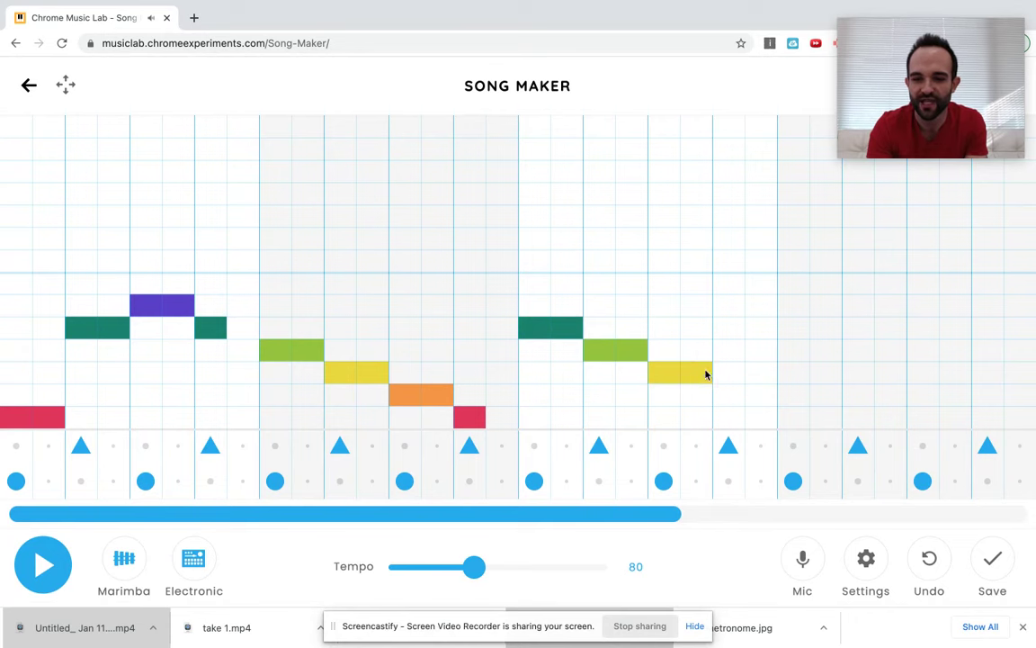
pyautogui.click(724, 393)
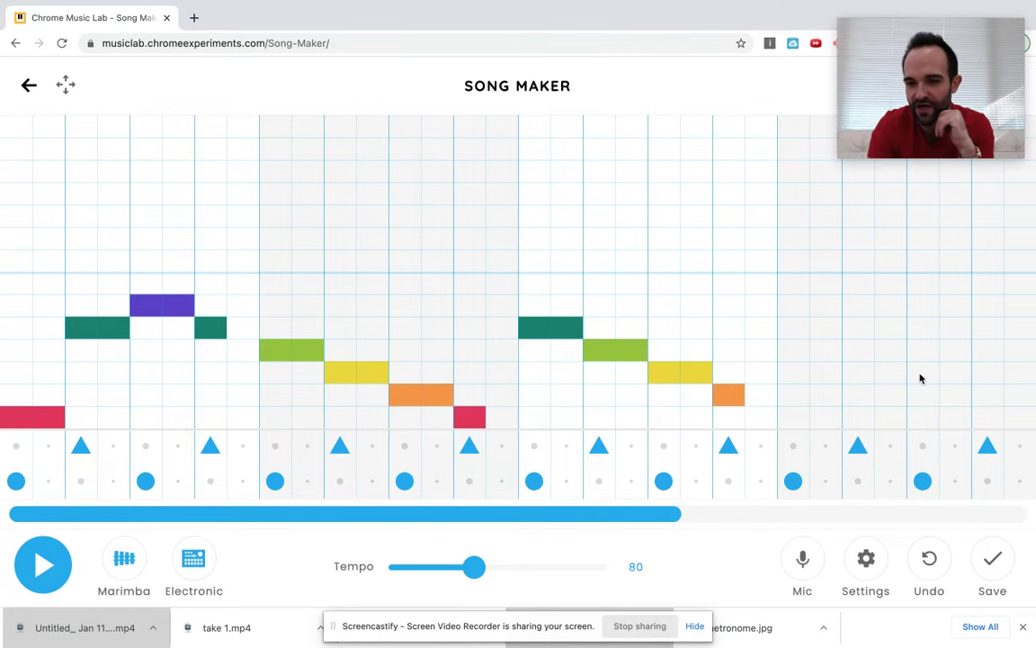
# - Repeat the bar 3 melody in bar 4 with half-beat notes G, G, F, F, E, E, D
pyautogui.moveTo(802, 331); pyautogui.dragTo(893, 352)
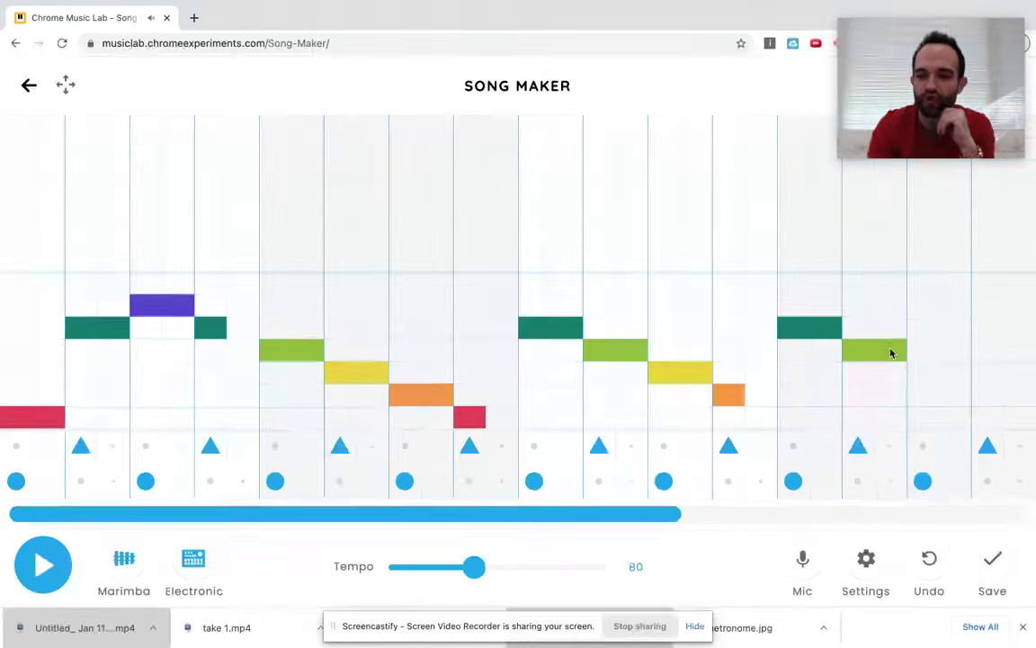
pyautogui.click(916, 368)
pyautogui.click(954, 370)
pyautogui.click(993, 394)
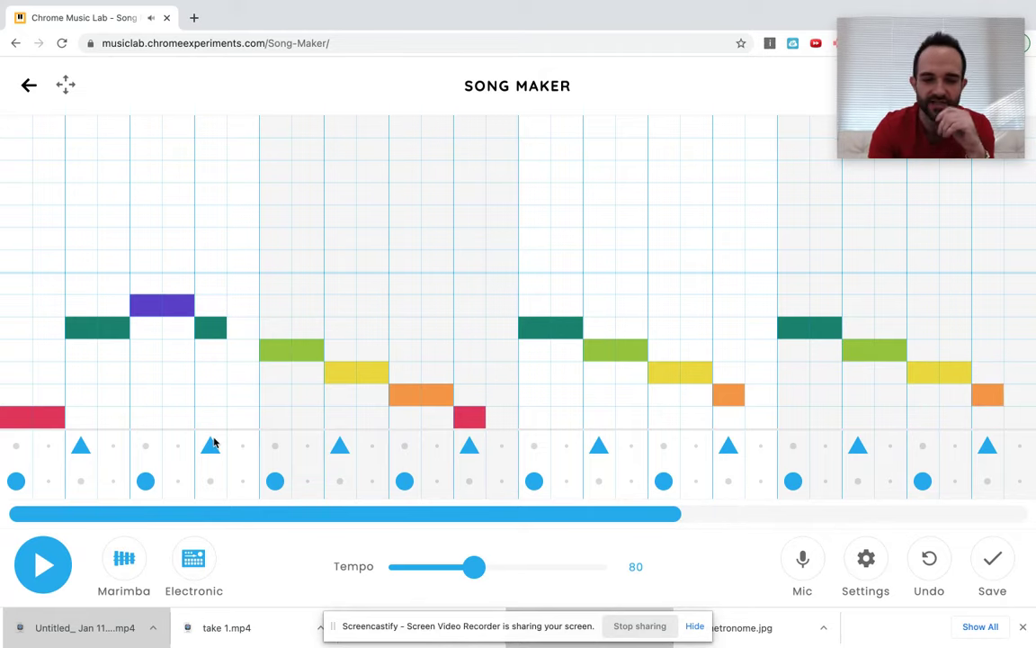
# - Play back the four melody bars with the percussion, stop and return to the first bar
pyautogui.click(40, 565)
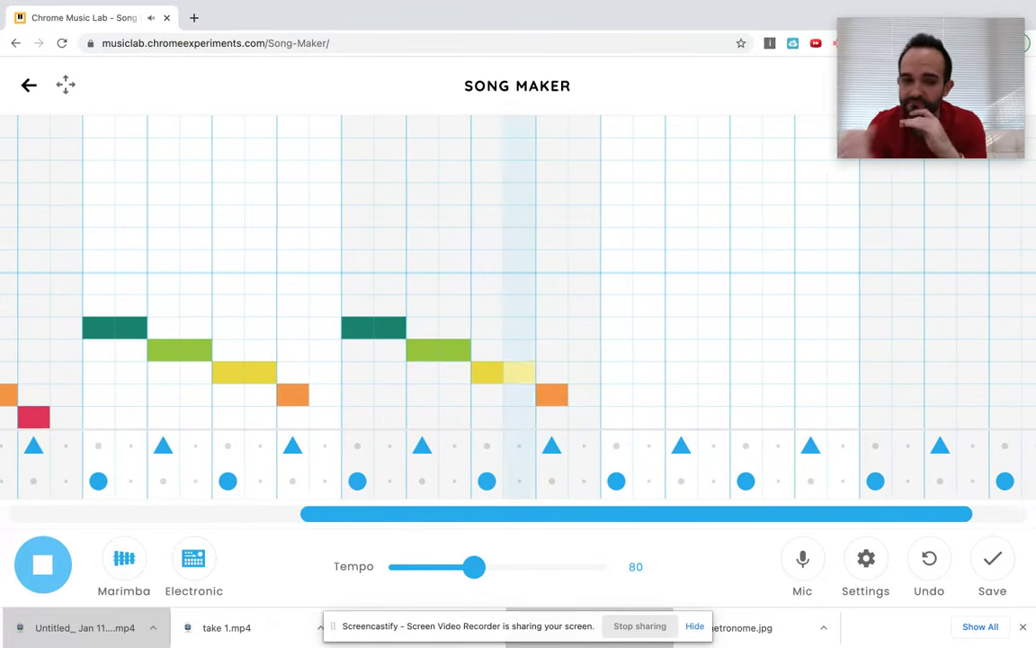
pyautogui.click(36, 559)
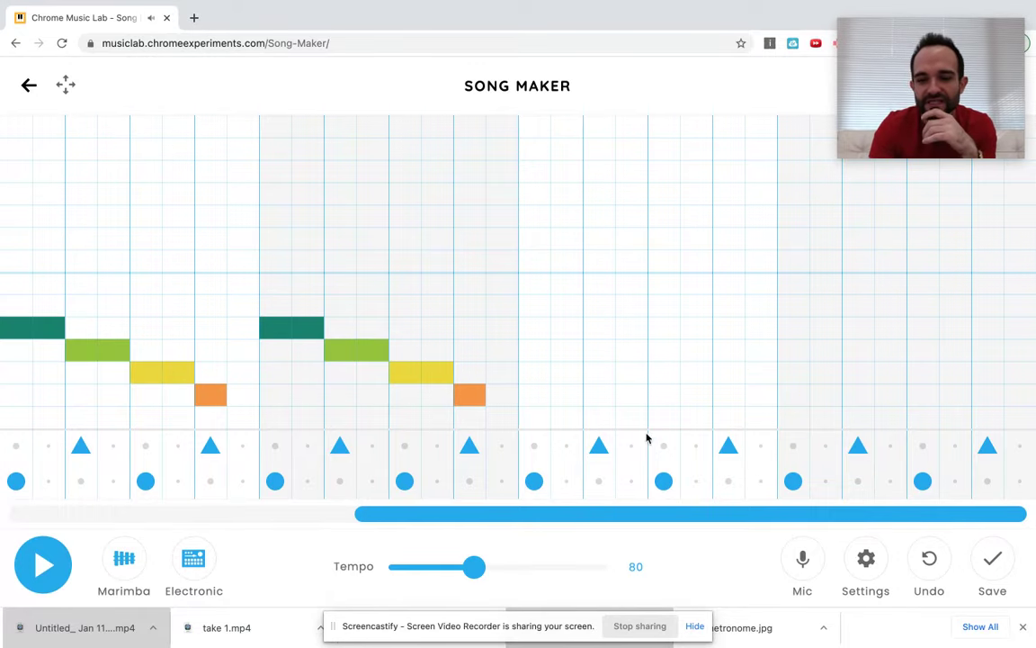
pyautogui.moveTo(594, 519); pyautogui.dragTo(222, 532)
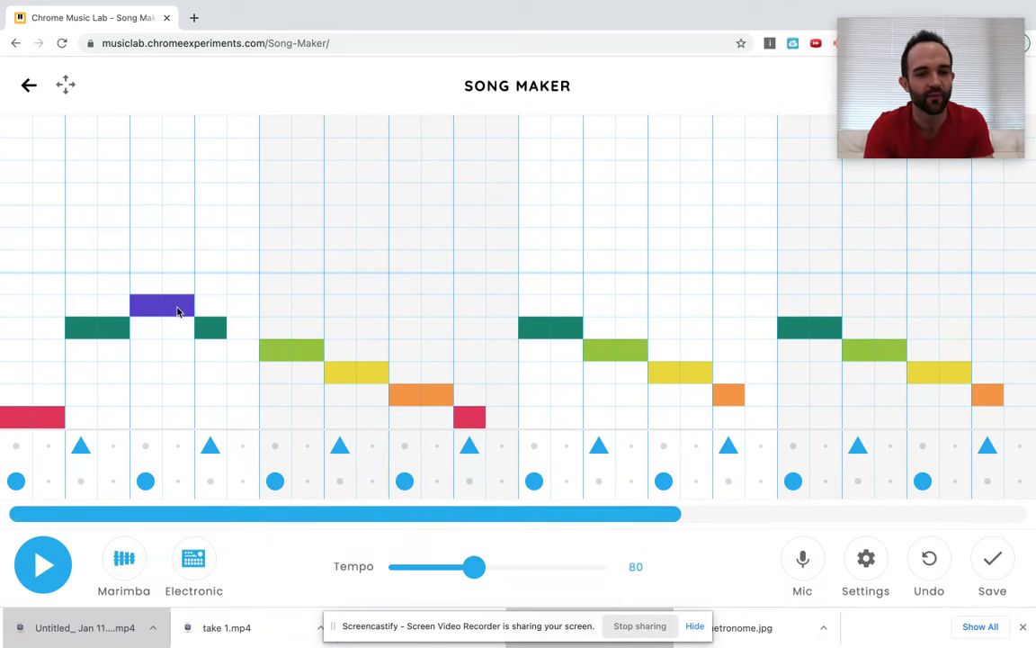
# - Enter the bar 5 melody in half-beat notes C, C, G, G, A, A, G, leaving the last half-beat empty
pyautogui.moveTo(375, 511); pyautogui.dragTo(674, 514)
pyautogui.click(540, 417)
pyautogui.click(560, 418)
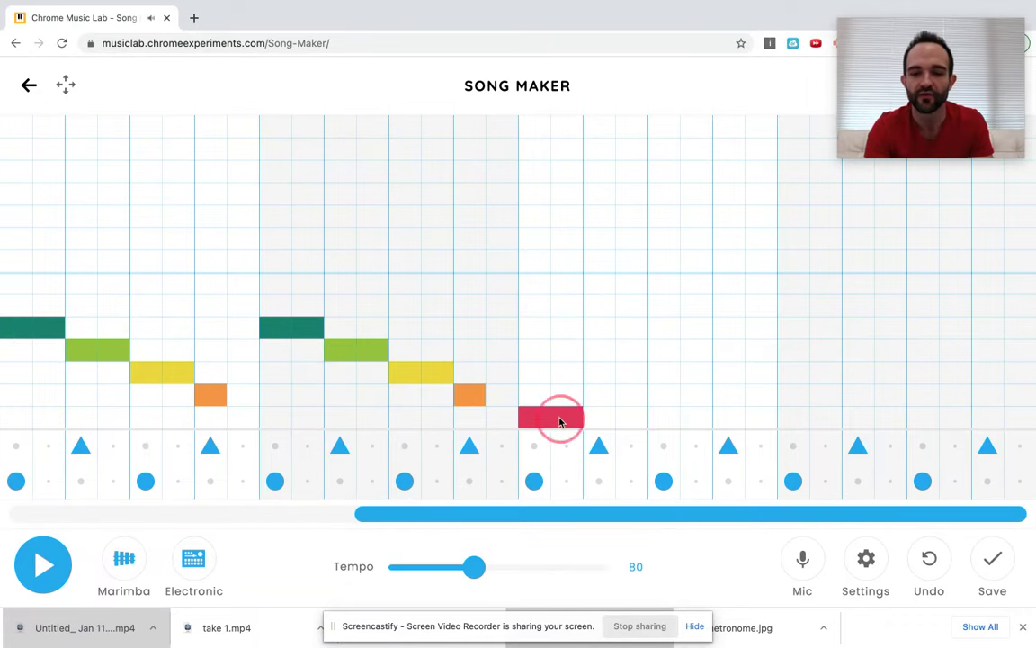
pyautogui.click(601, 331)
pyautogui.click(631, 331)
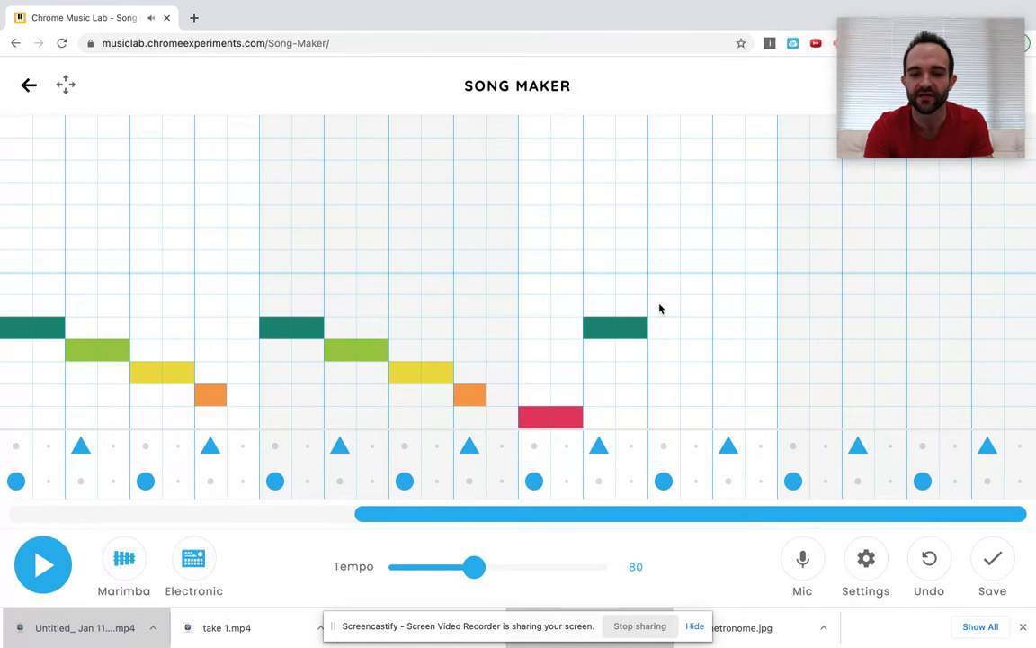
pyautogui.moveTo(670, 306); pyautogui.dragTo(706, 307)
pyautogui.click(727, 326)
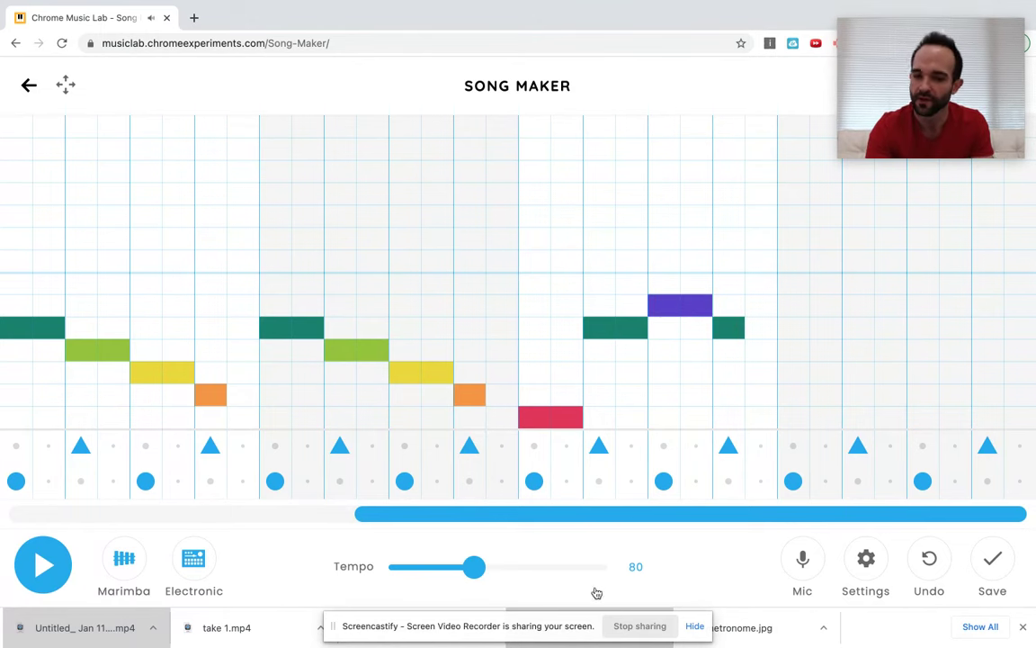
# - Repeat the bar 2 melody in bar 6 with half-beat notes F, F, E, E, D, D, C
pyautogui.moveTo(624, 513); pyautogui.dragTo(195, 549)
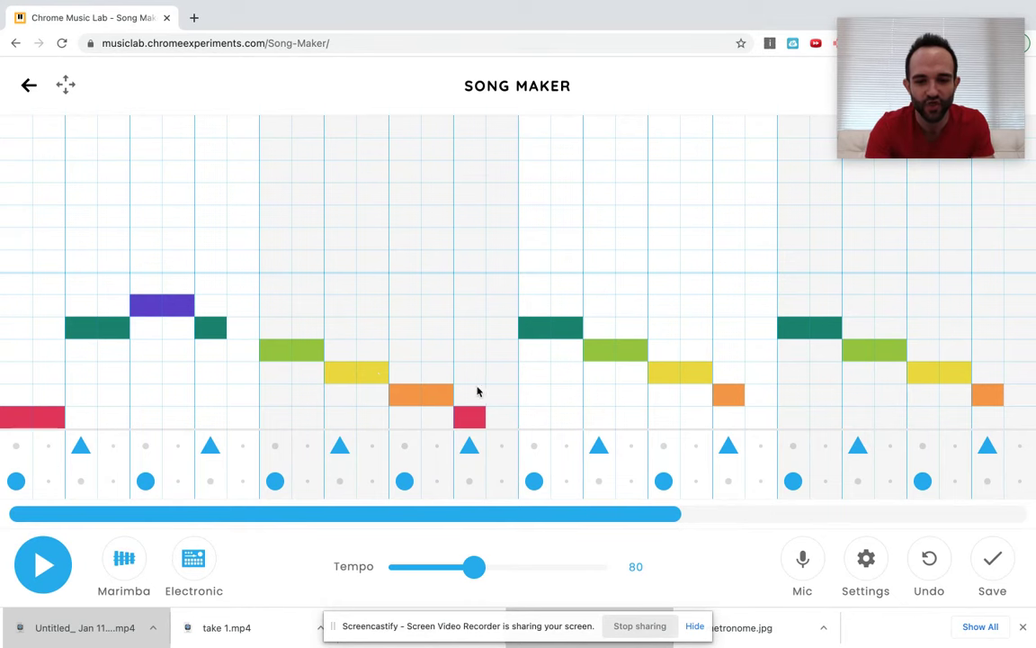
pyautogui.moveTo(480, 508); pyautogui.dragTo(865, 509)
pyautogui.moveTo(793, 352)
pyautogui.mouseDown()
pyautogui.moveTo(833, 356)
pyautogui.moveTo(855, 374)
pyautogui.moveTo(889, 371)
pyautogui.moveTo(967, 405)
pyautogui.mouseUp()
pyautogui.click(988, 418)
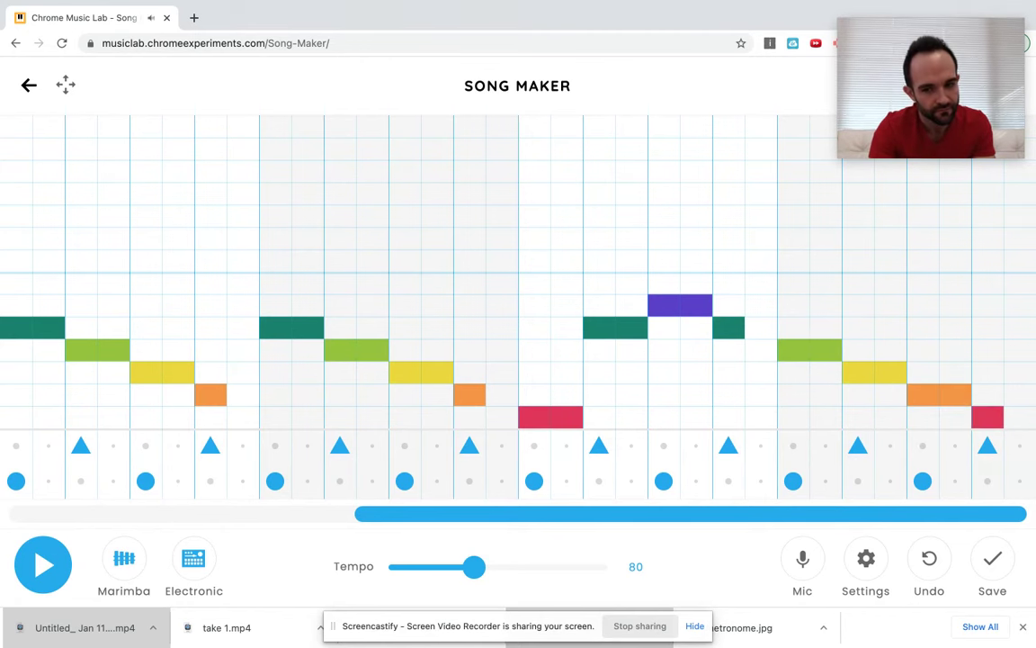
# - Play back the complete six-bar song from the first bar and stop it
pyautogui.moveTo(836, 515); pyautogui.dragTo(385, 537)
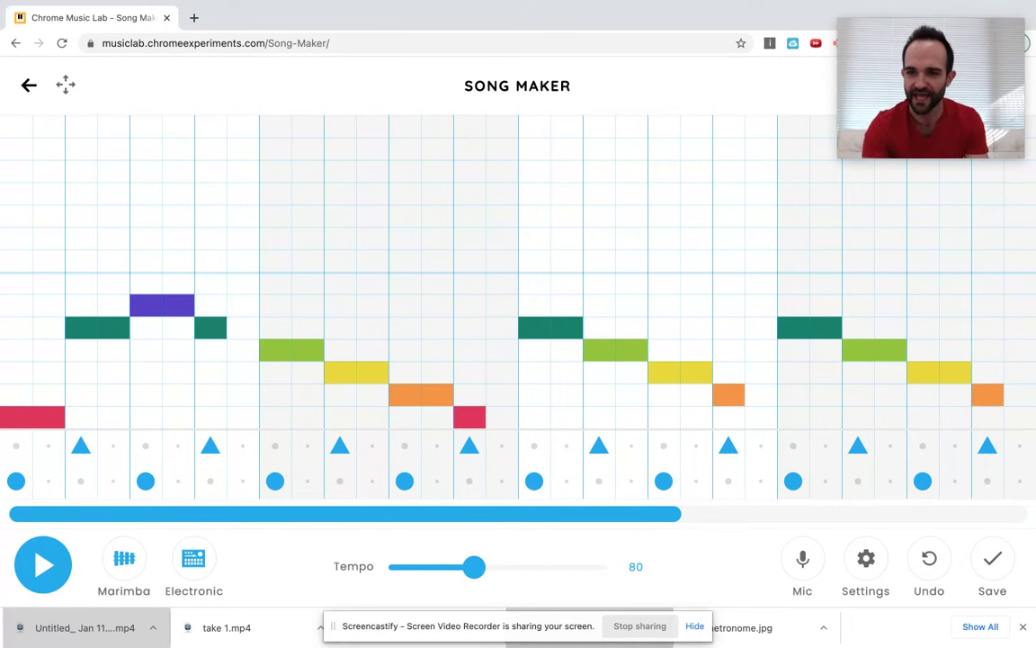
pyautogui.click(43, 565)
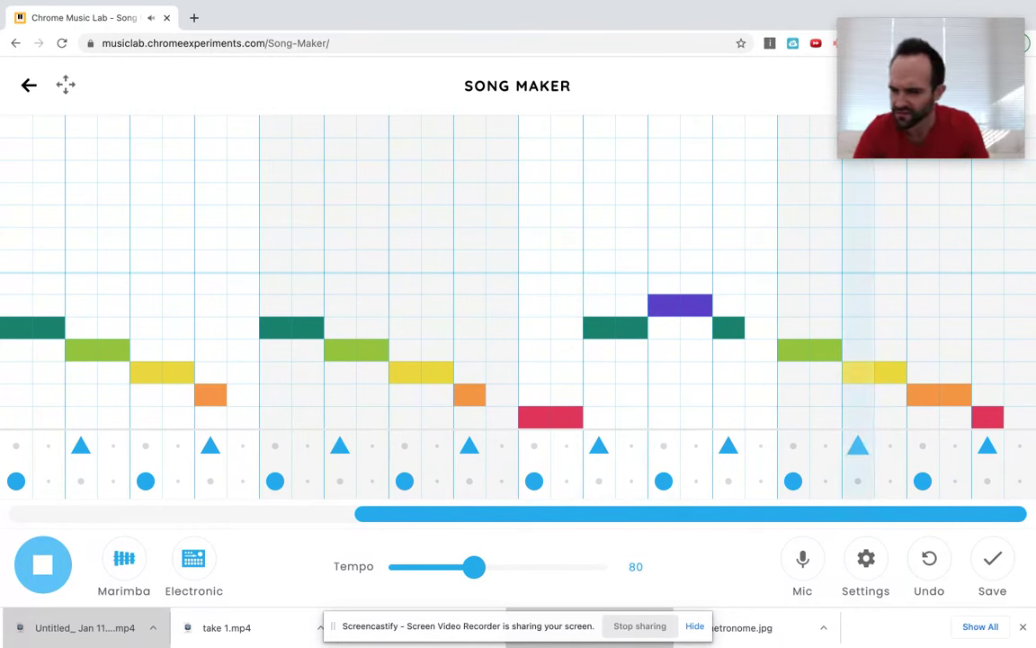
pyautogui.click(41, 568)
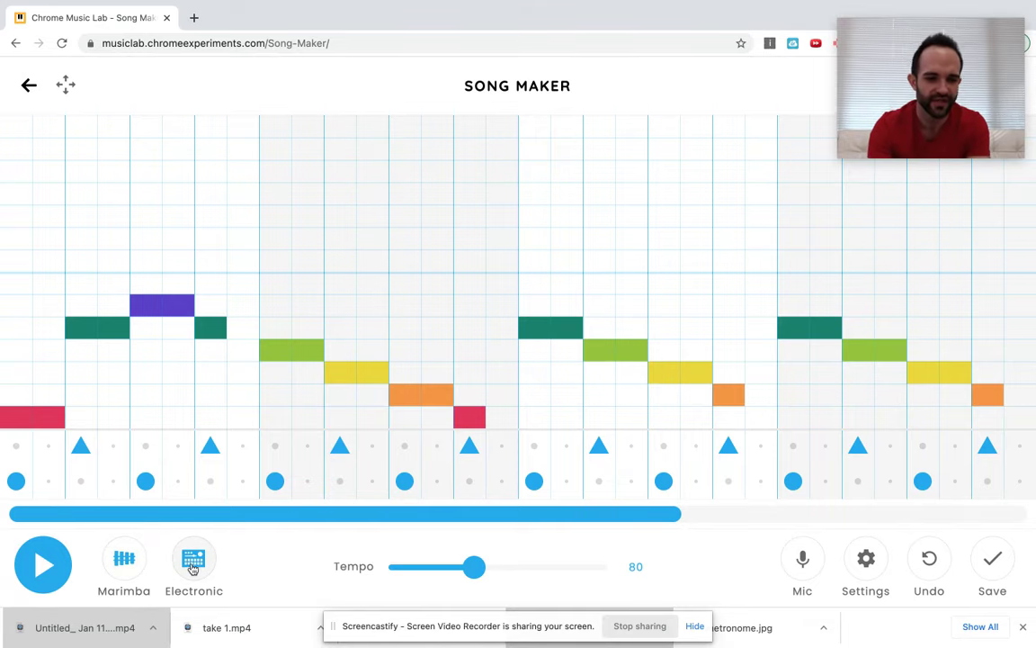
# - Cycle through the melody instruments and choose Synth
pyautogui.click(144, 577)
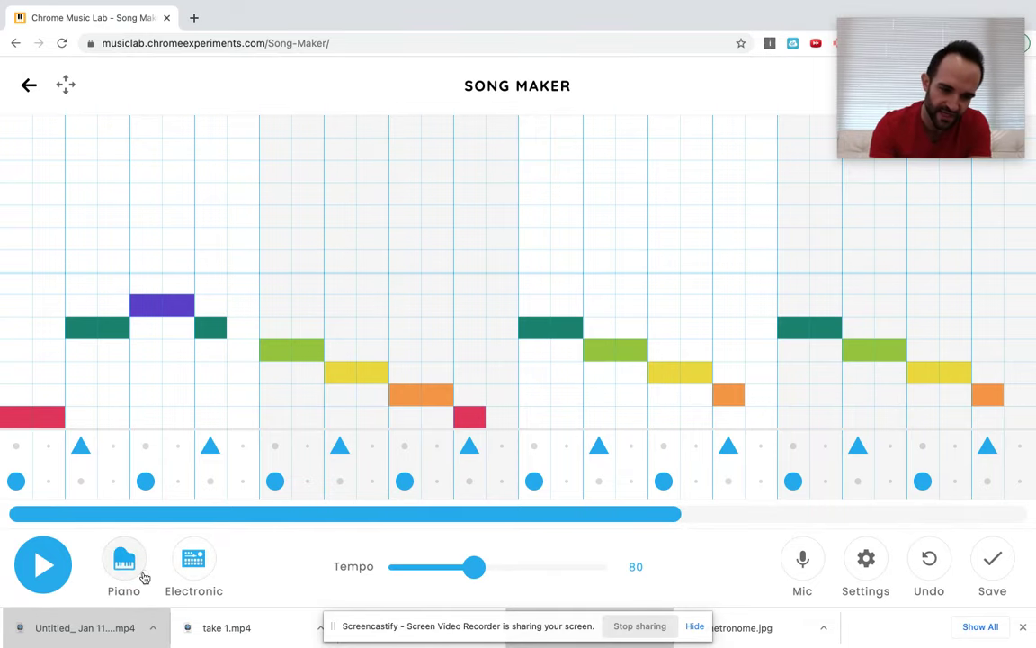
pyautogui.click(141, 578)
pyautogui.click(142, 577)
pyautogui.click(142, 578)
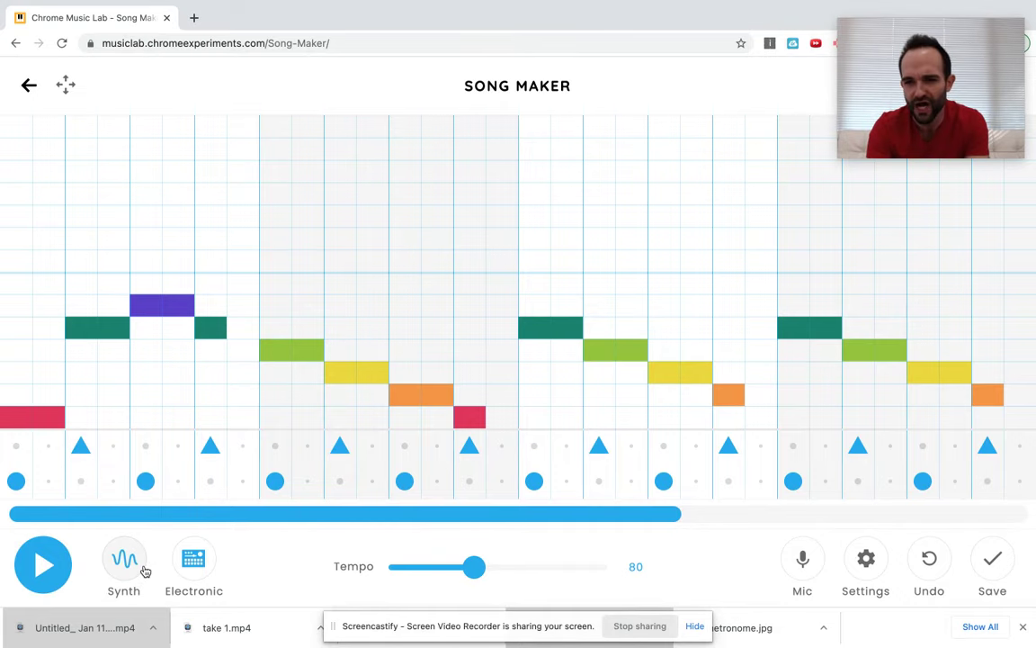
# - Cycle the percussion sounds around to Electronic, play the song with the Synth melody and stop it
pyautogui.click(190, 569)
pyautogui.click(190, 571)
pyautogui.click(189, 572)
pyautogui.click(190, 572)
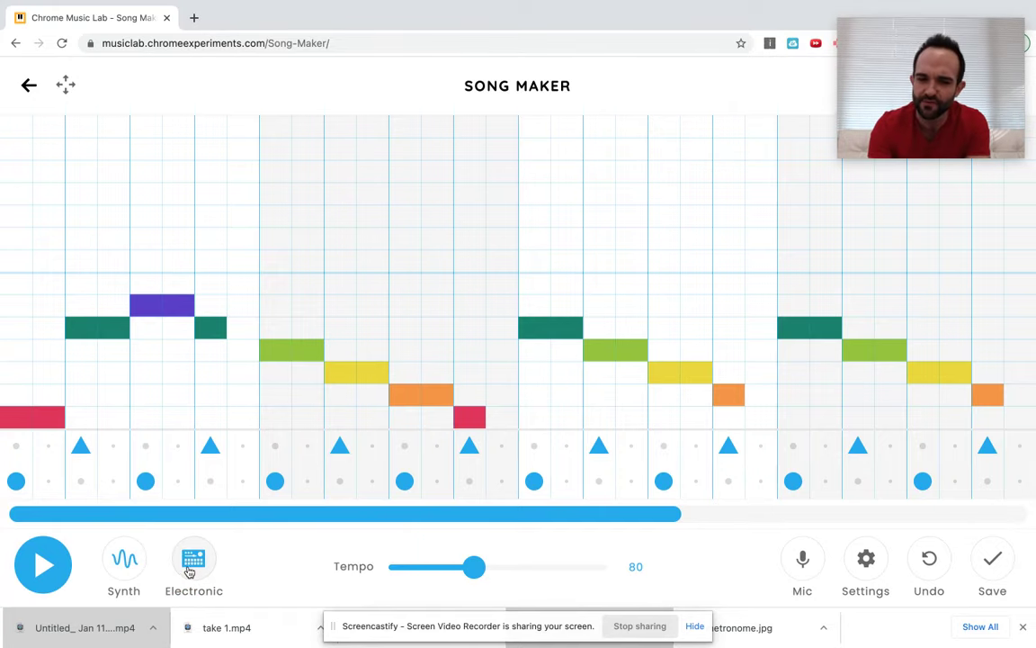
pyautogui.click(47, 566)
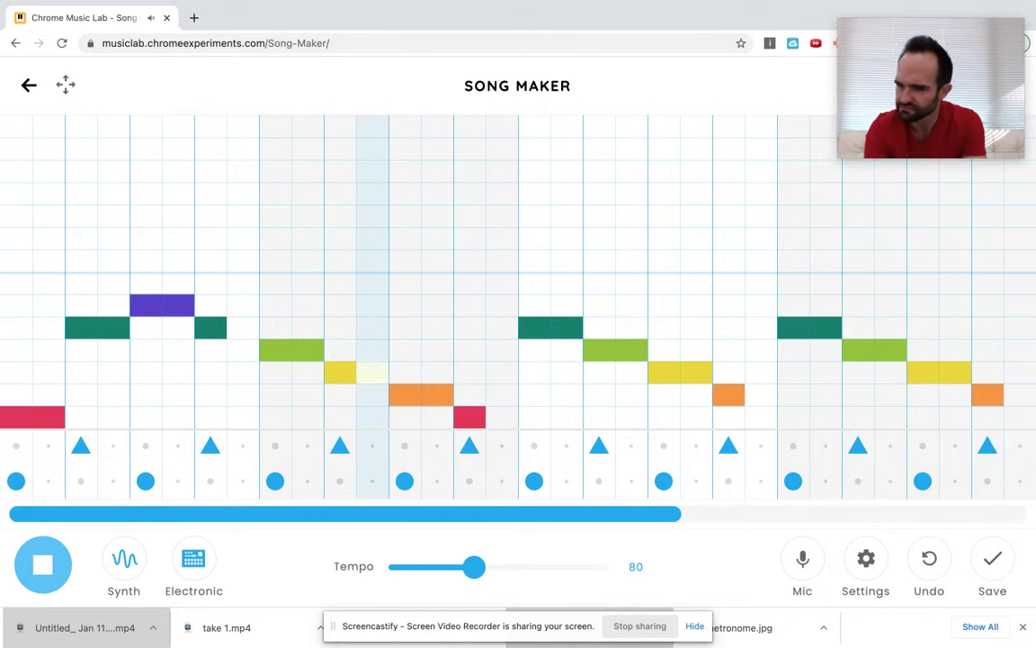
pyautogui.click(51, 572)
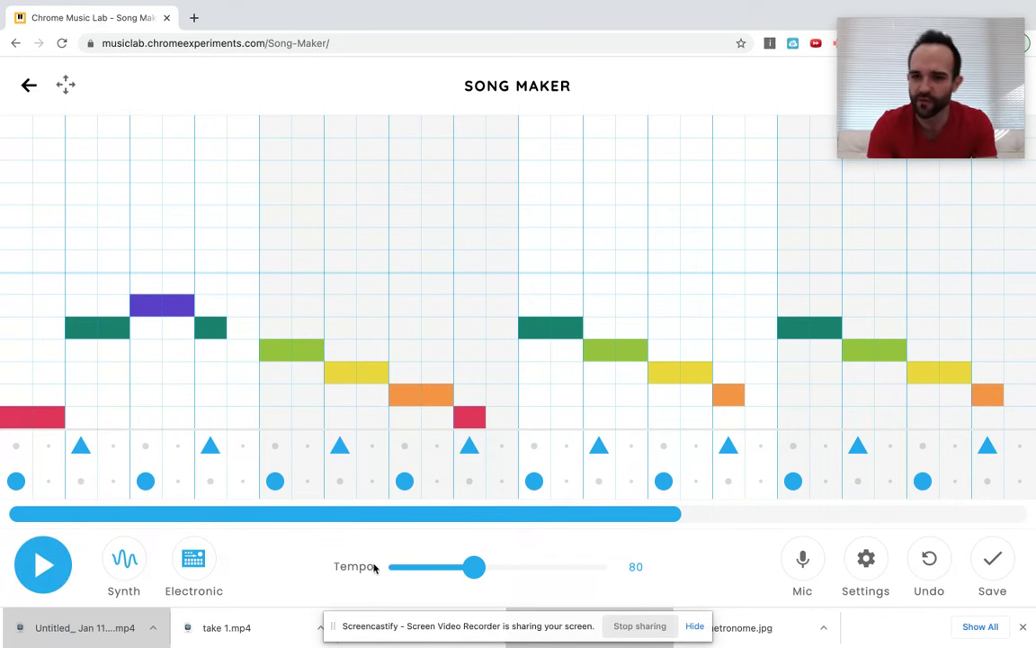
# - Raise the tempo to the maximum of 240, play the song at that speed and stop it
pyautogui.click(491, 568)
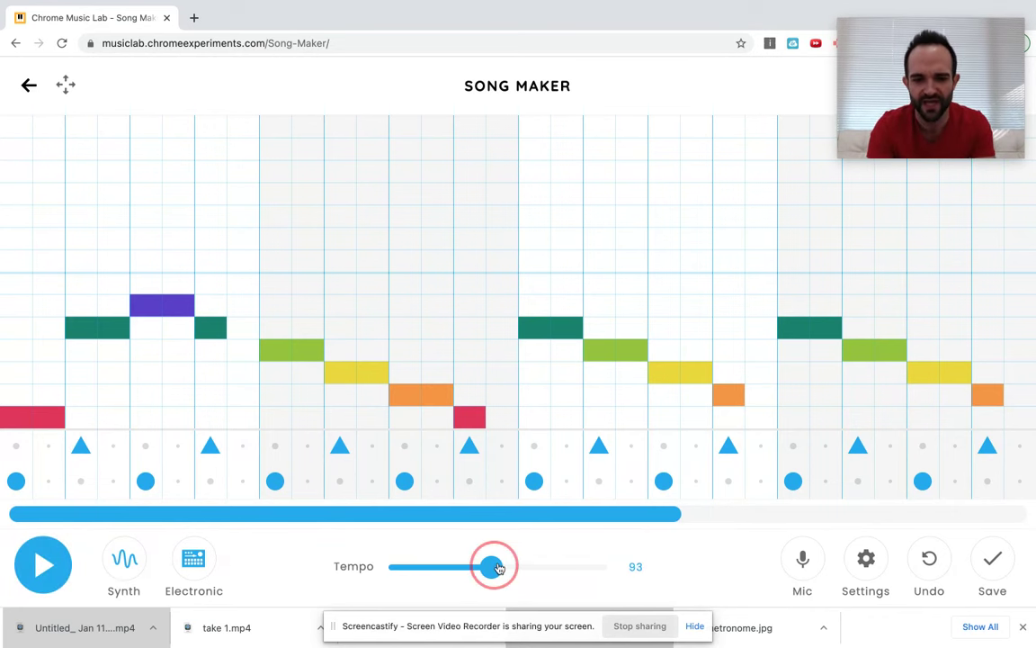
pyautogui.moveTo(491, 569); pyautogui.dragTo(670, 559)
pyautogui.click(55, 561)
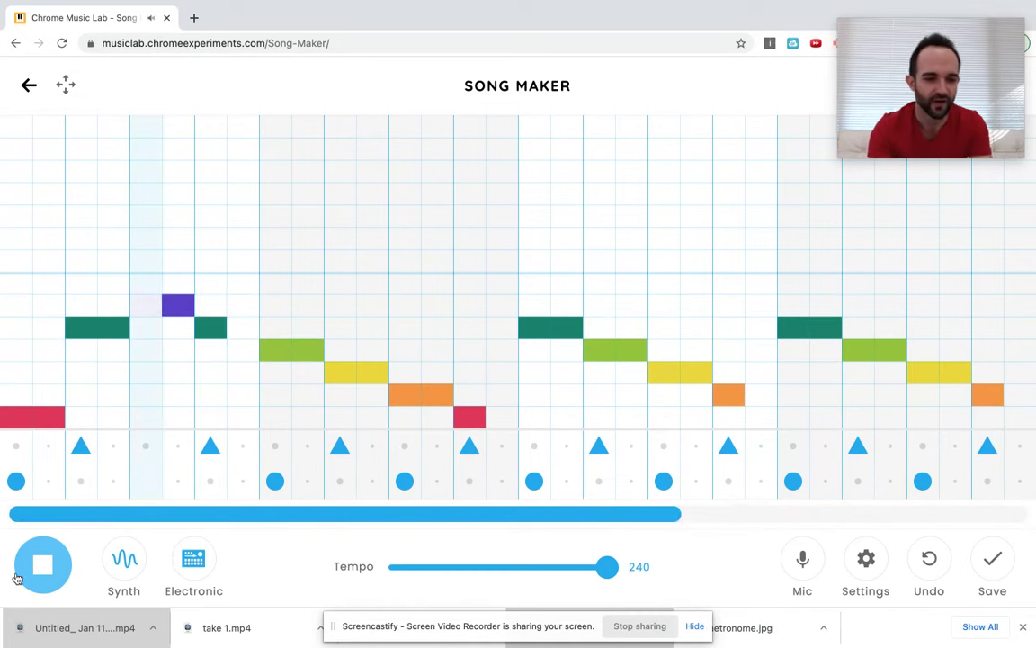
pyautogui.click(27, 560)
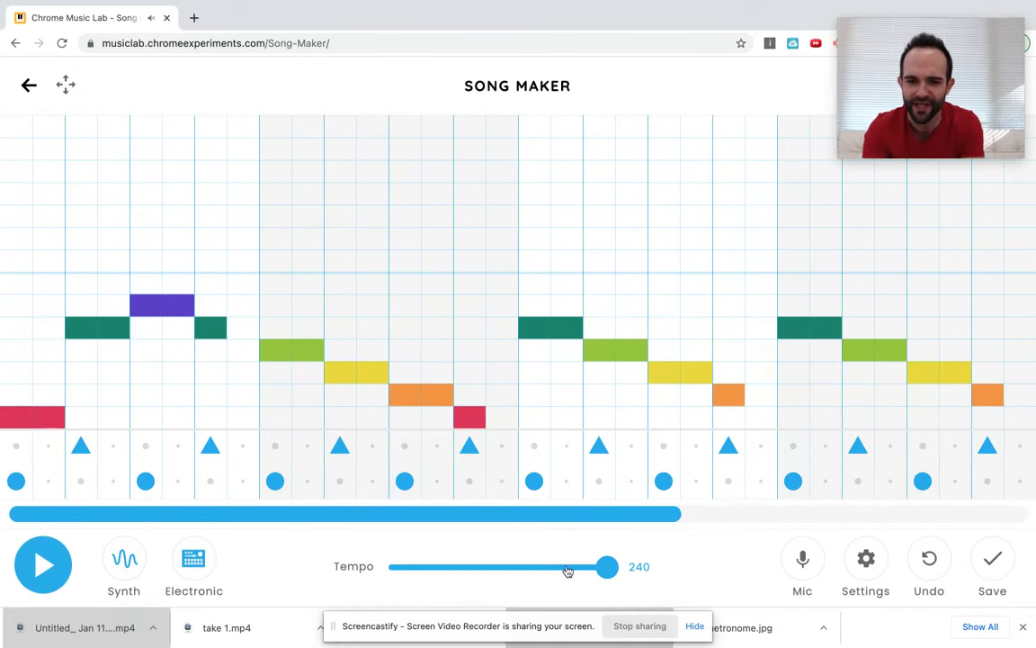
# - Lower the tempo to the minimum of 40, play the song at that speed and stop it
pyautogui.moveTo(608, 568); pyautogui.dragTo(324, 567)
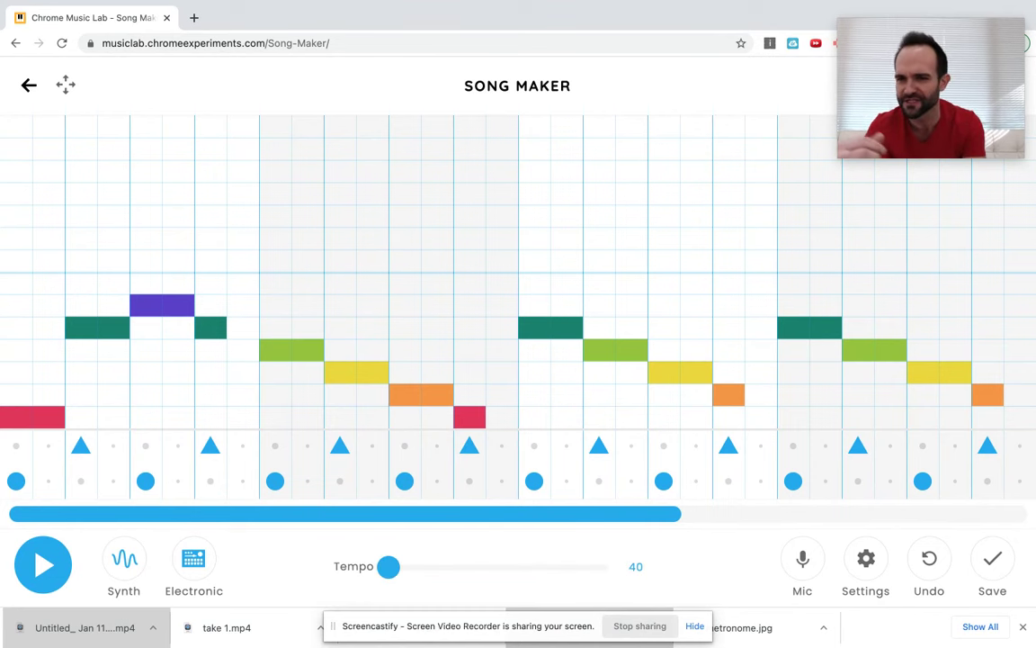
pyautogui.click(63, 566)
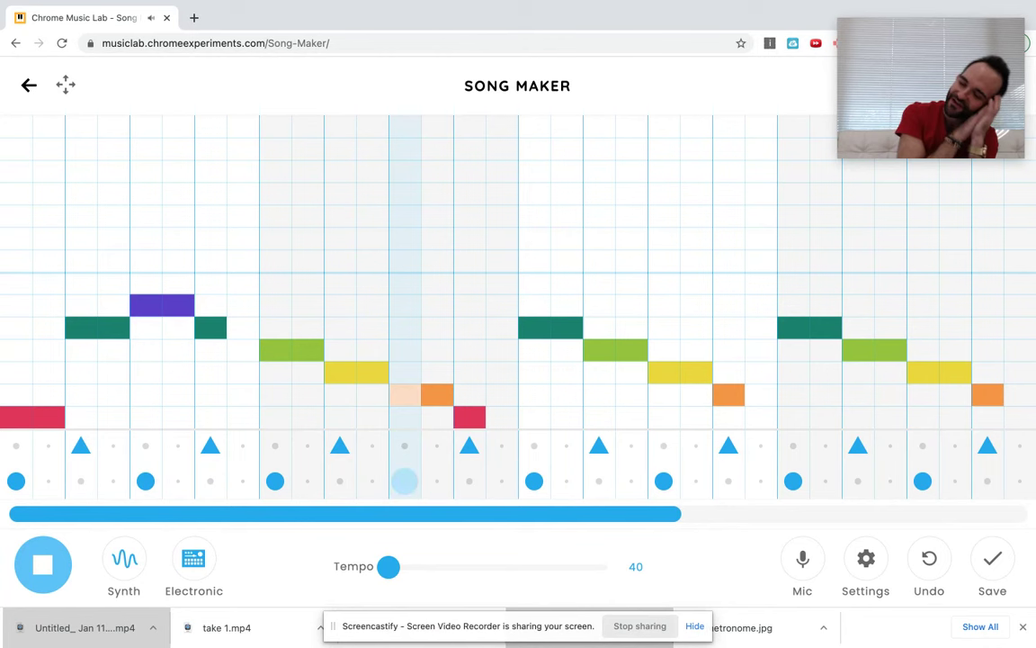
pyautogui.click(36, 560)
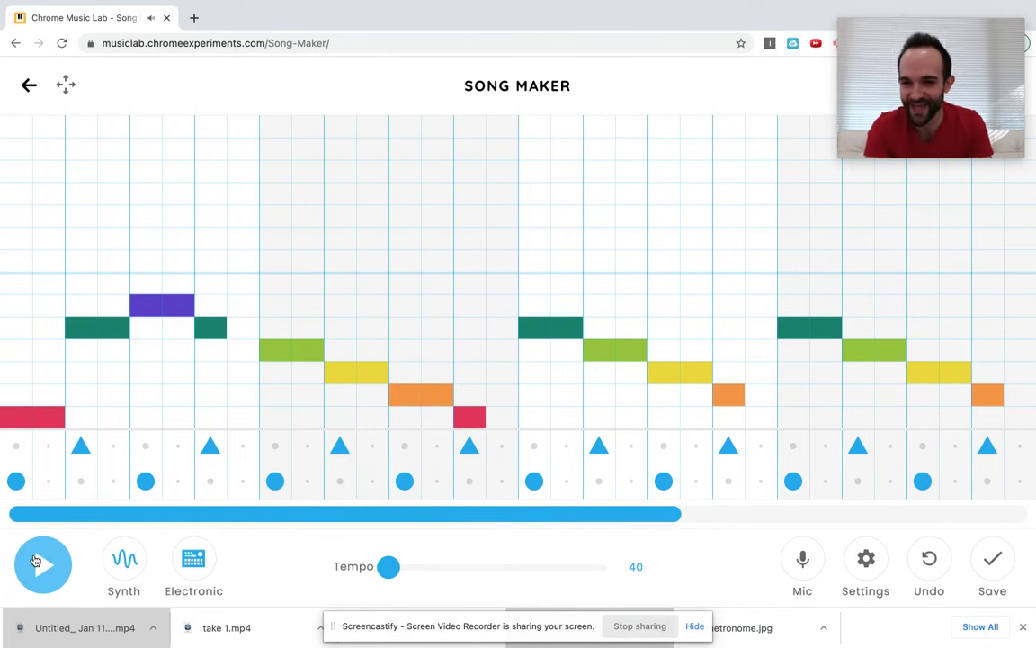
# - Set the song's tempo to 82
pyautogui.moveTo(392, 571); pyautogui.dragTo(476, 564)
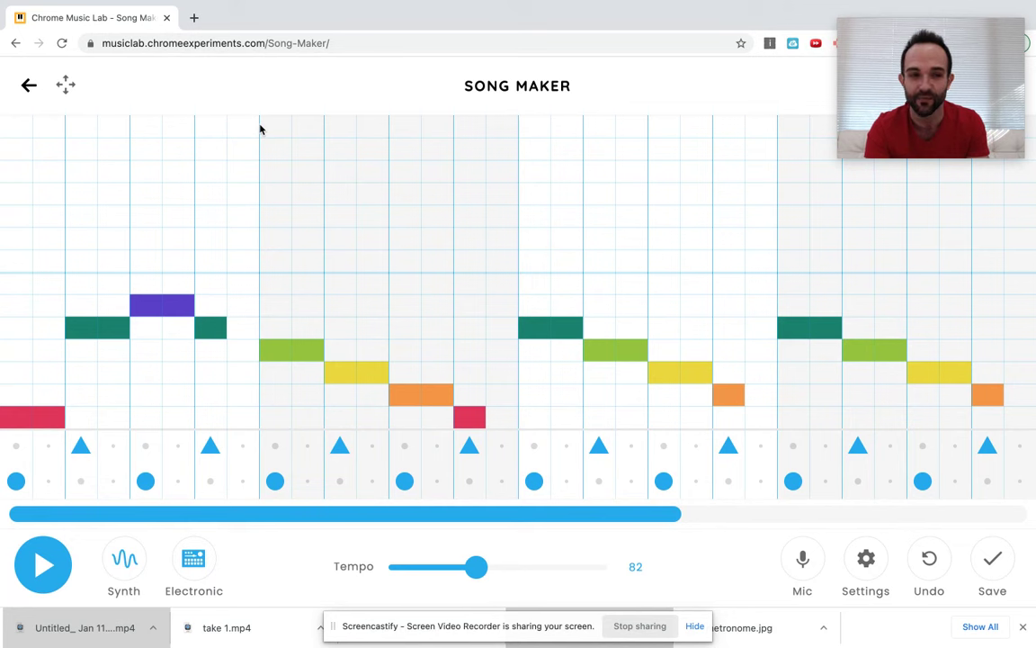
# - Search for "chrome music lab" in a new browser tab, open the site and launch its Shared Piano experiment
pyautogui.click(193, 19)
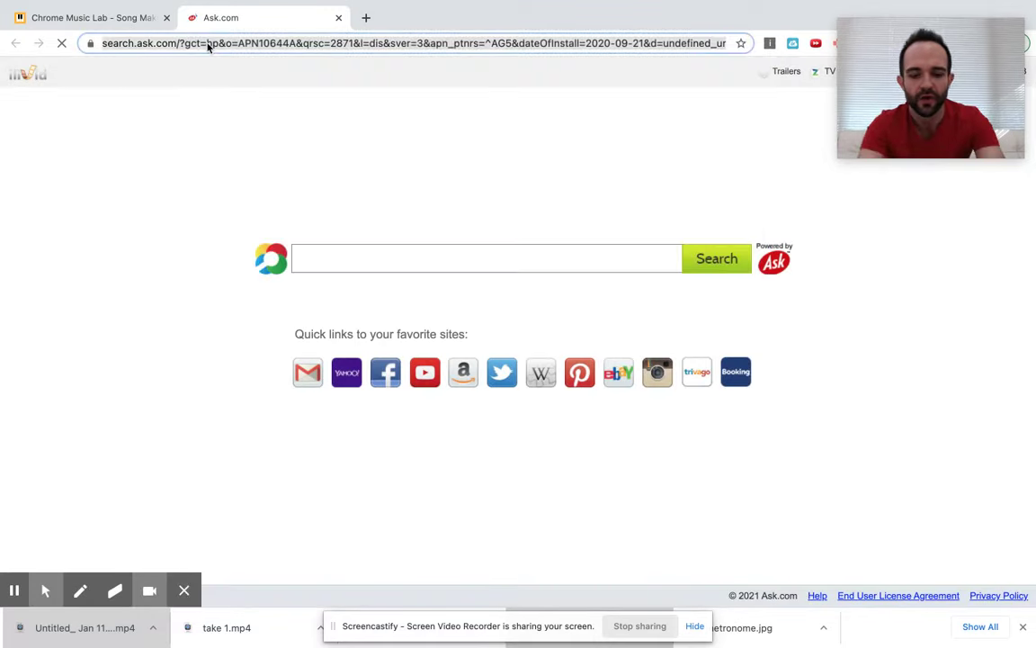
pyautogui.click(207, 43)
pyautogui.write('chrome music lab')
pyautogui.press('Return')
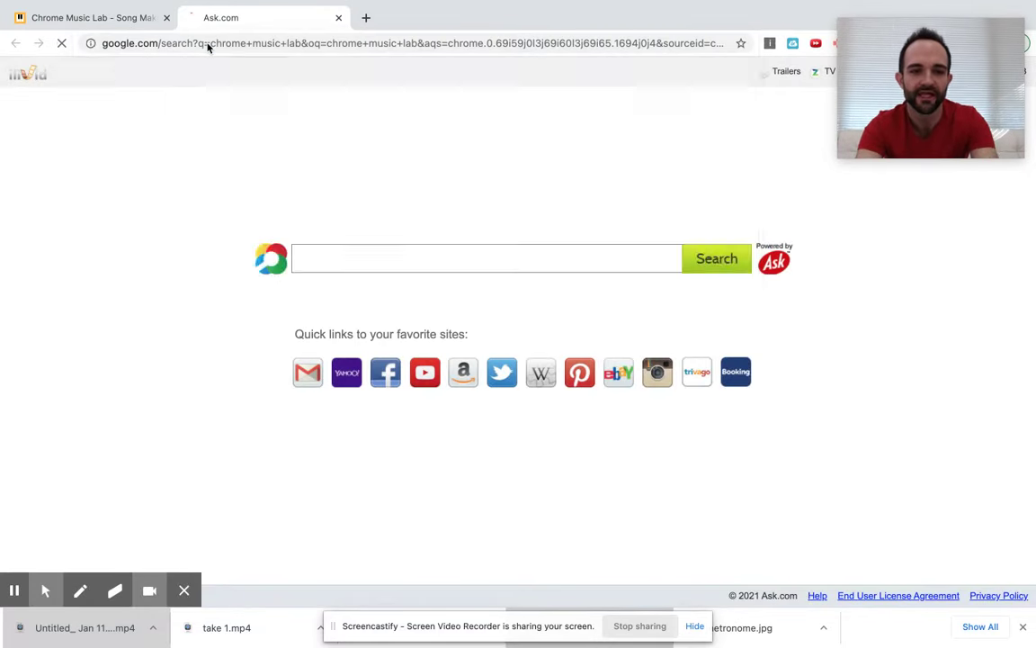
pyautogui.click(208, 207)
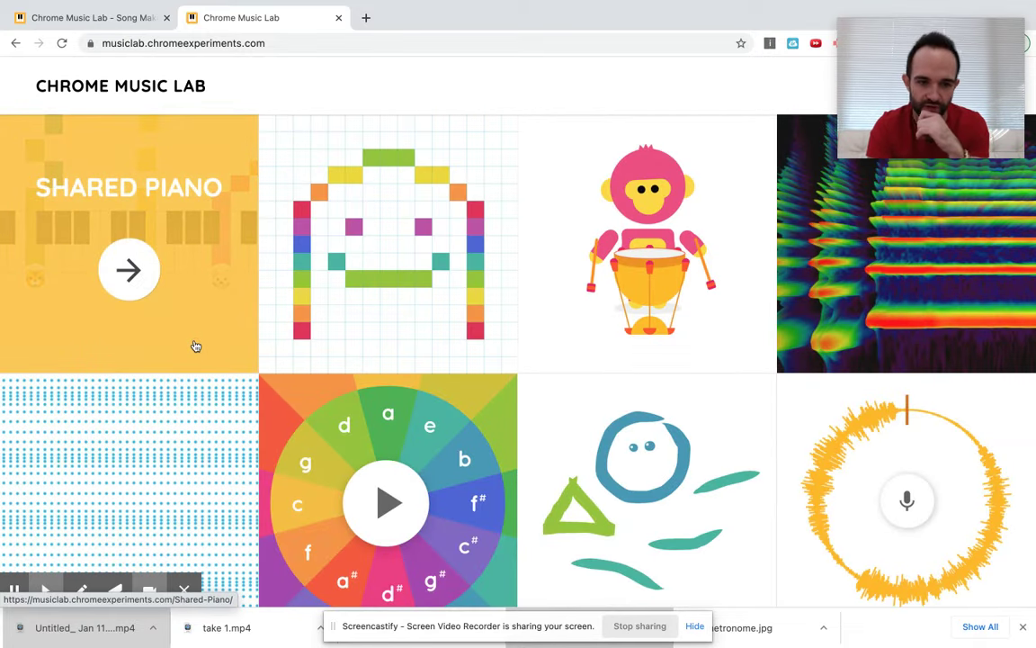
pyautogui.click(196, 345)
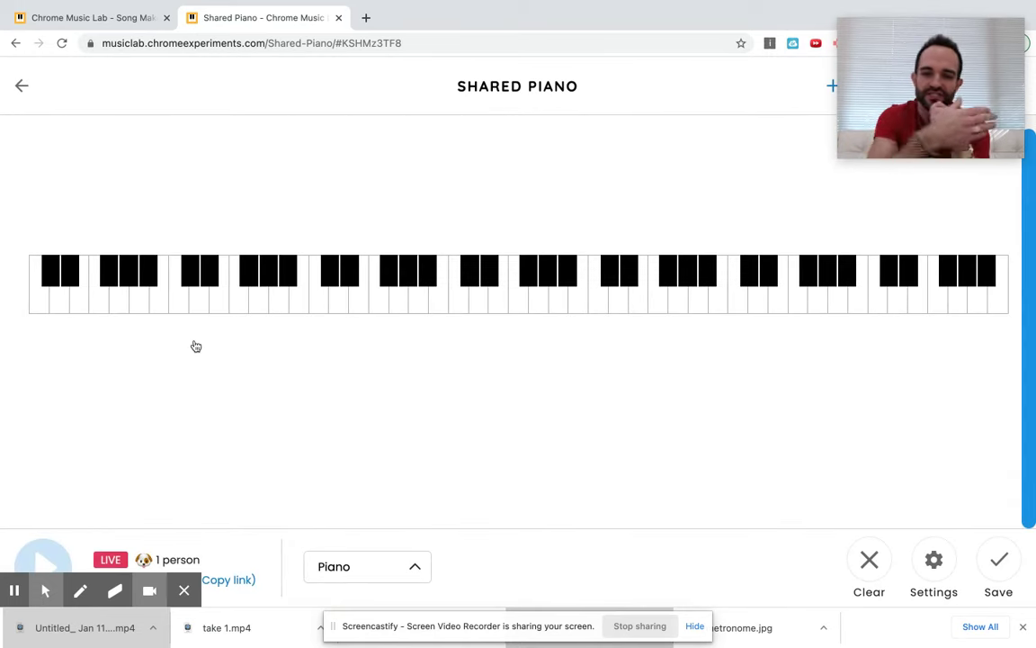
# - Play a run of notes across the piano's white keys, followed by a single C note twice
pyautogui.moveTo(178, 312)
pyautogui.mouseDown()
pyautogui.moveTo(337, 300)
pyautogui.moveTo(524, 306)
pyautogui.moveTo(156, 300)
pyautogui.mouseUp()
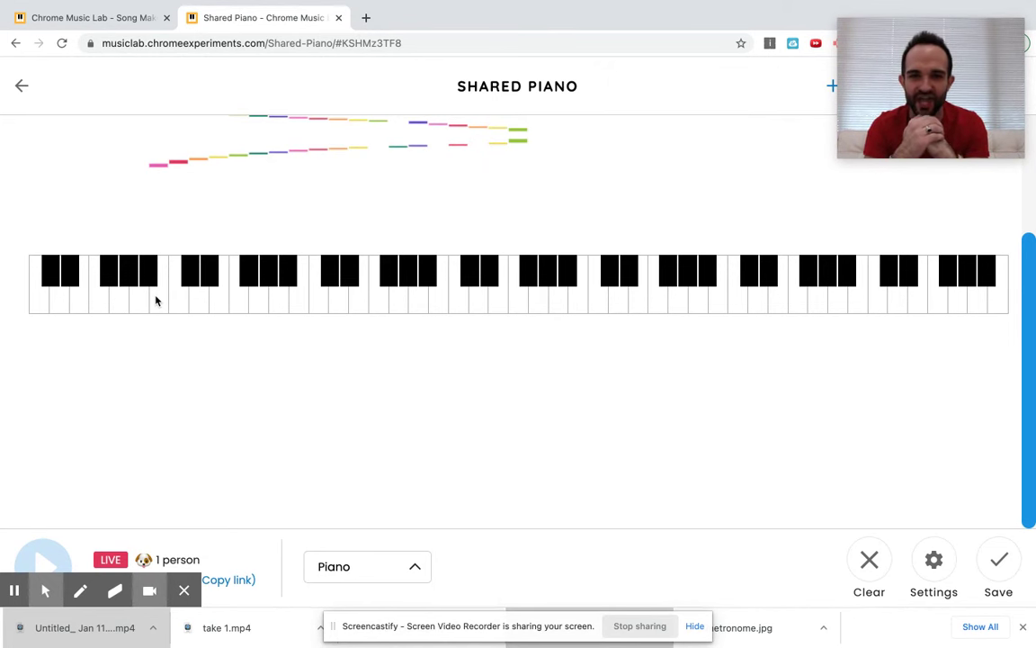
pyautogui.press('a')
pyautogui.press('a')
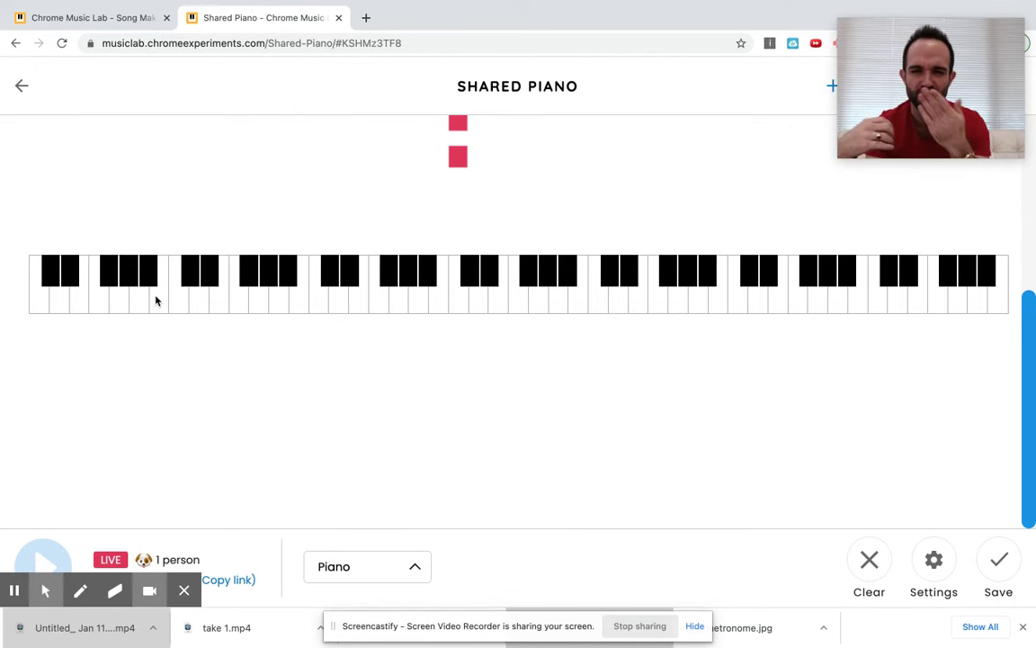
pyautogui.moveTo(834, 3)
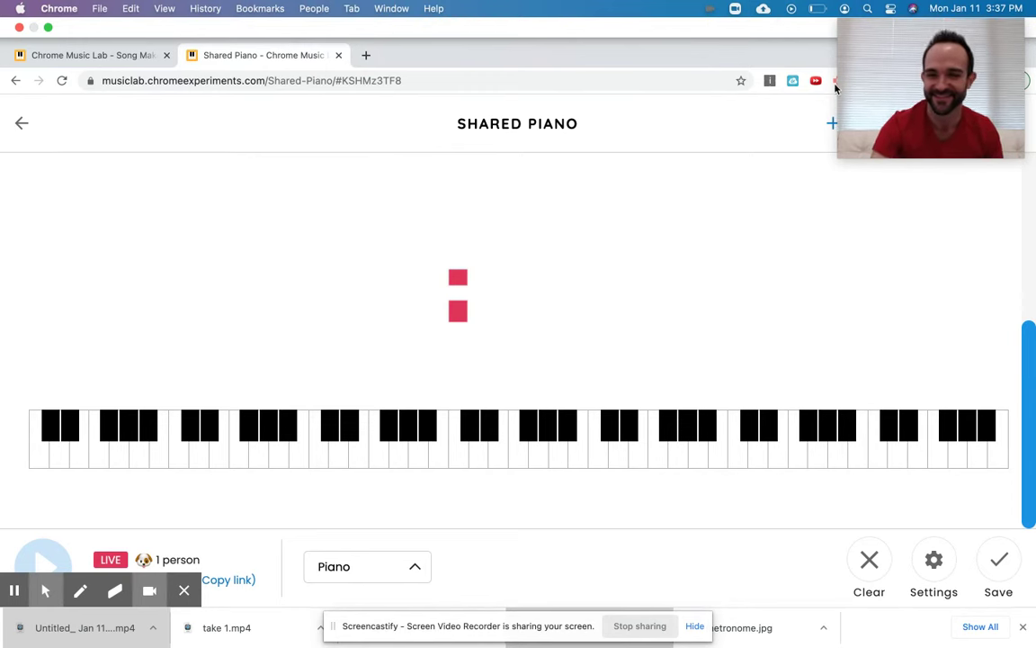
pyautogui.click(833, 83)
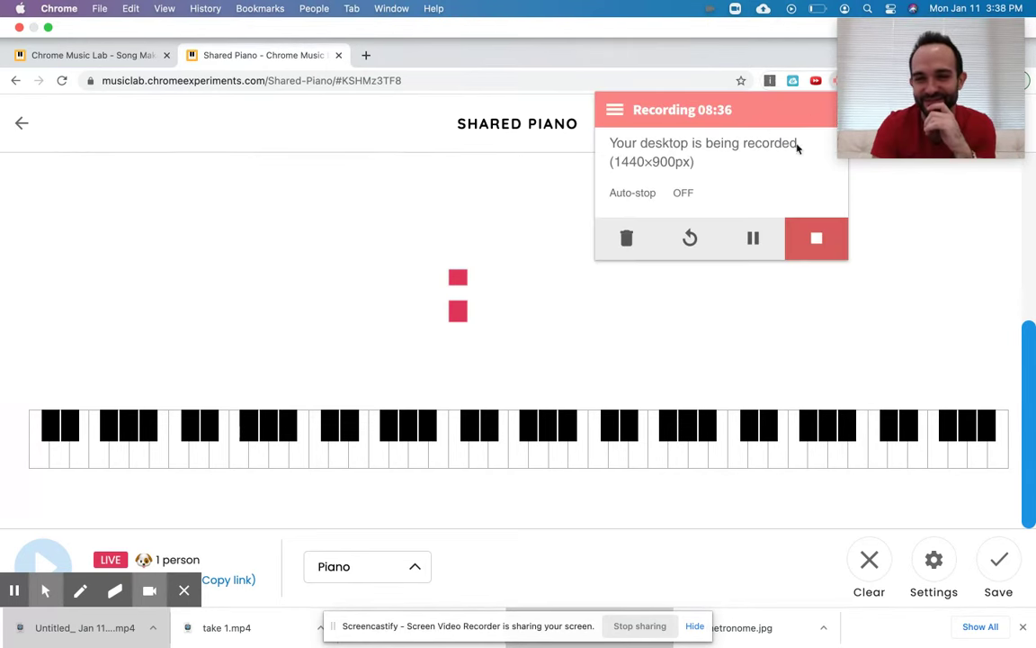